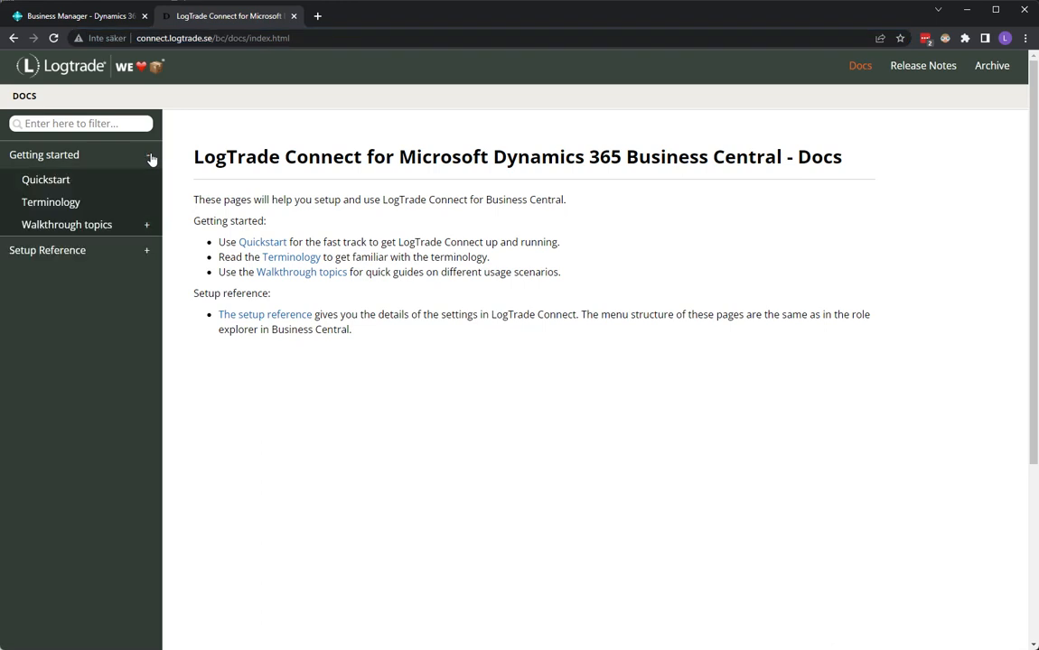
# Open the Split consignments article in the walkthrough topics and examine its export shipment flow diagram
pyautogui.click(144, 224)
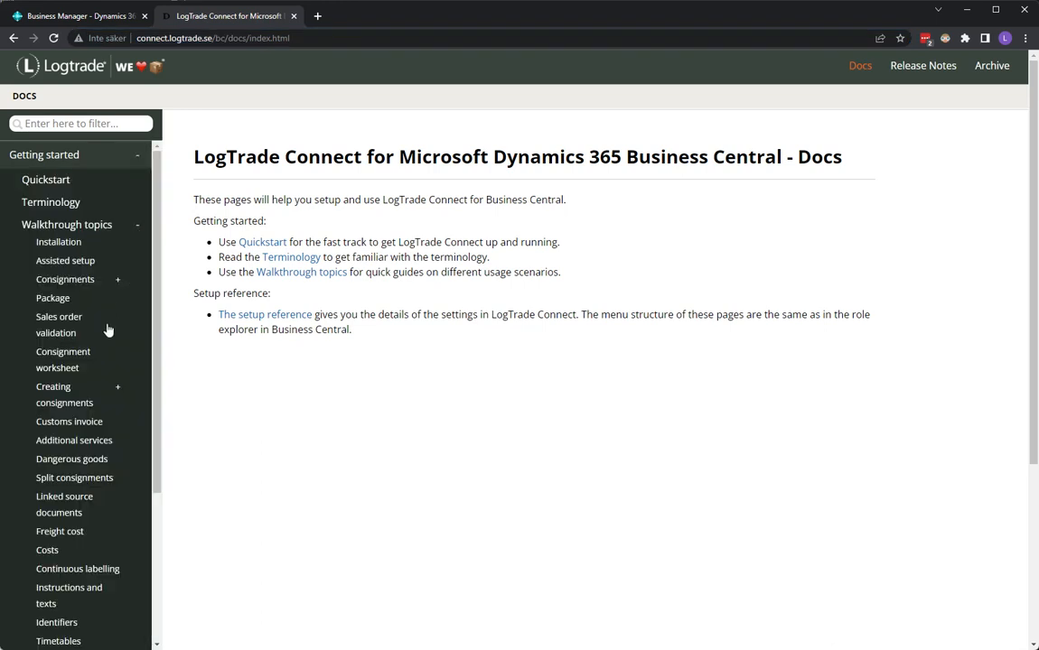
pyautogui.click(76, 479)
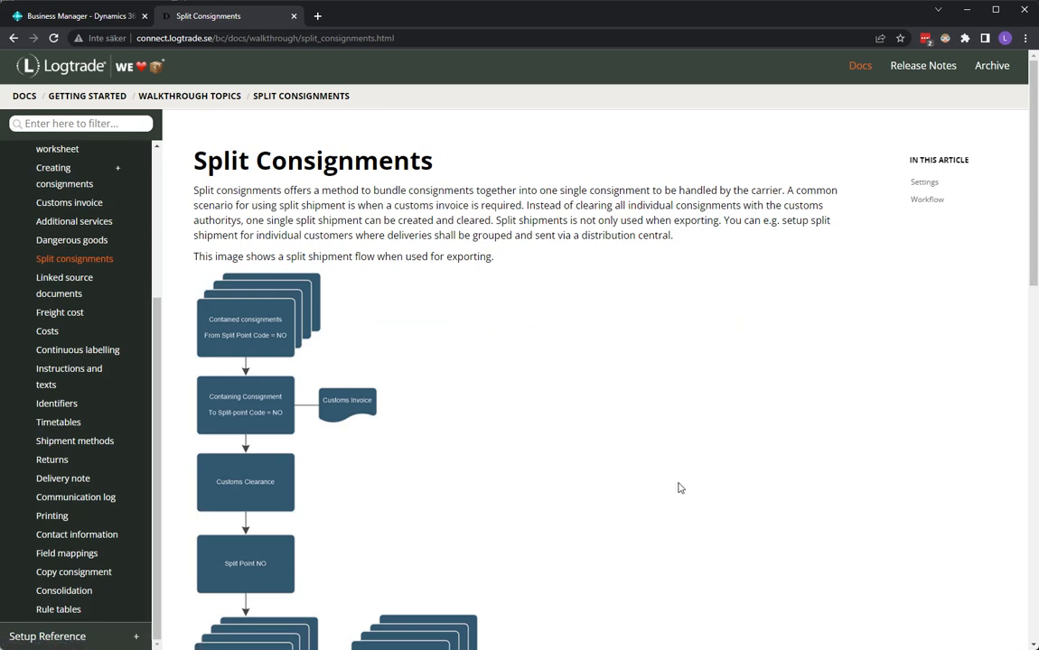
pyautogui.scroll(-2, 680, 488)
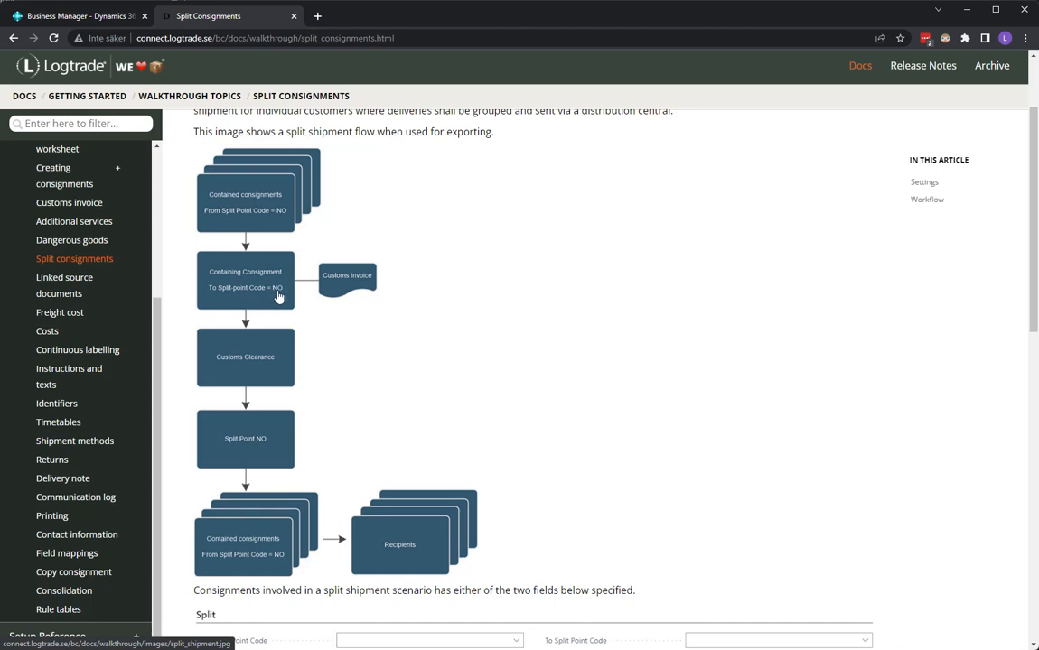
# Switch to Business Central and look through the customer list
pyautogui.click(118, 19)
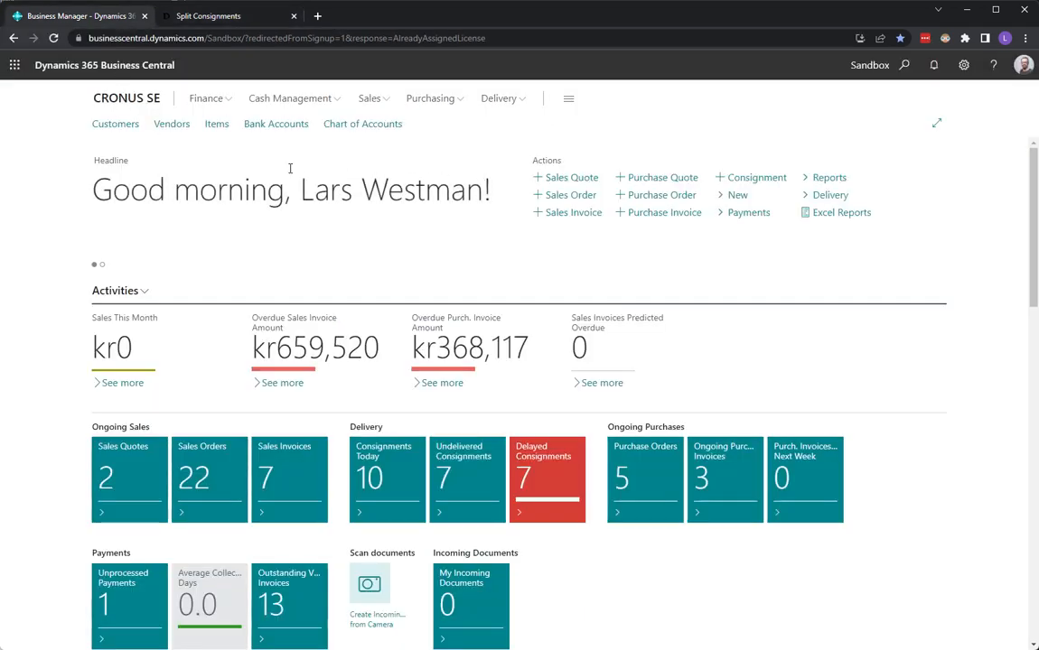
pyautogui.click(120, 124)
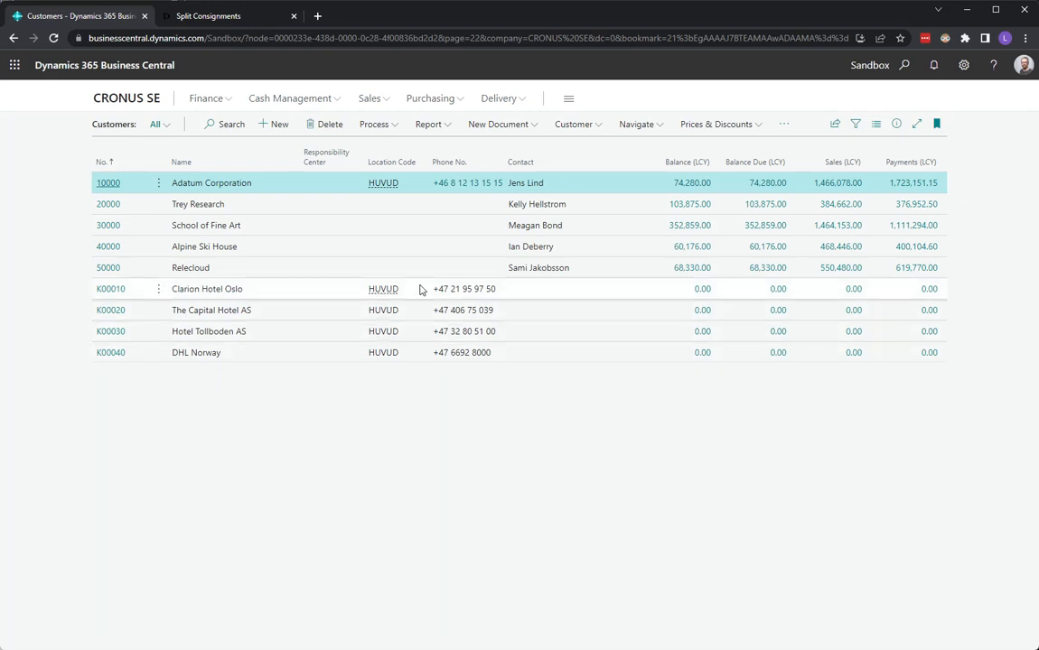
# Search the pages and tasks for "split" and close the search
pyautogui.click(902, 71)
pyautogui.write('split')
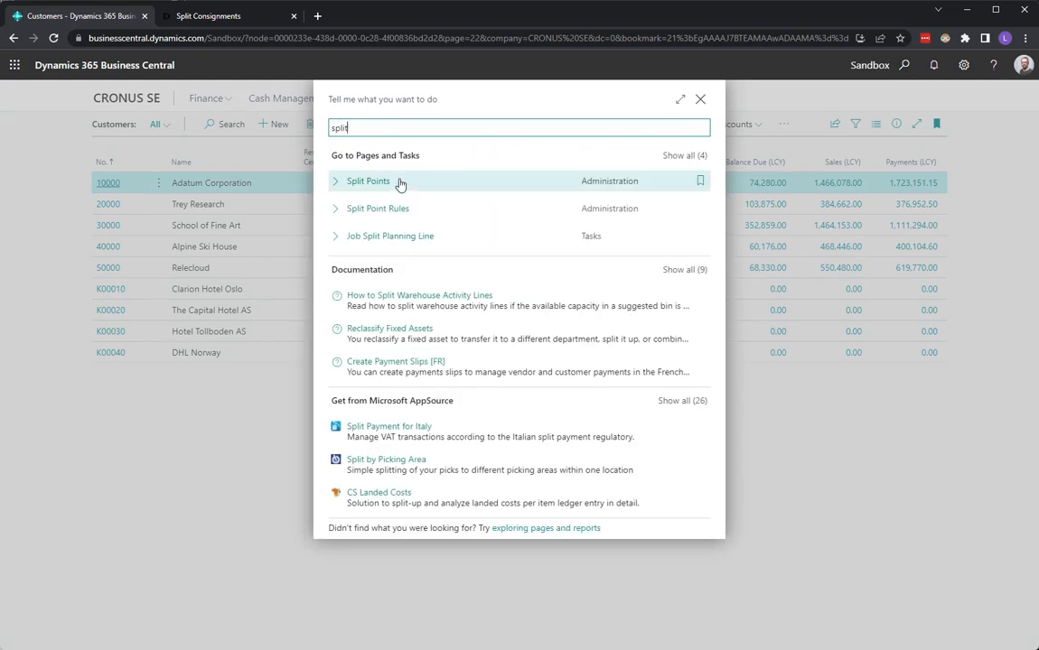
pyautogui.click(902, 578)
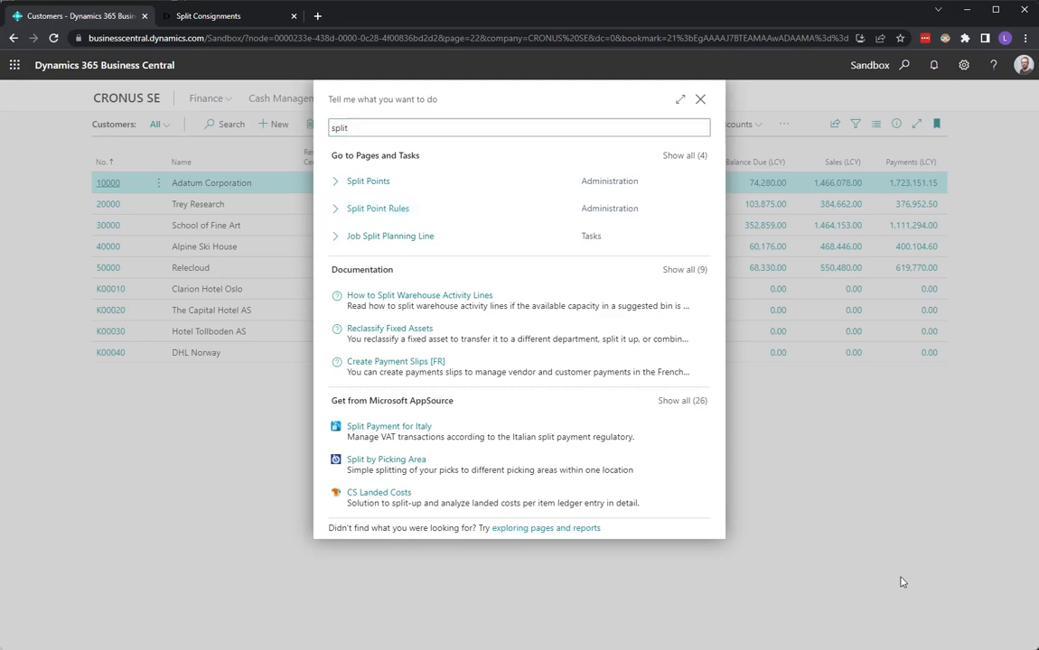
pyautogui.click(701, 99)
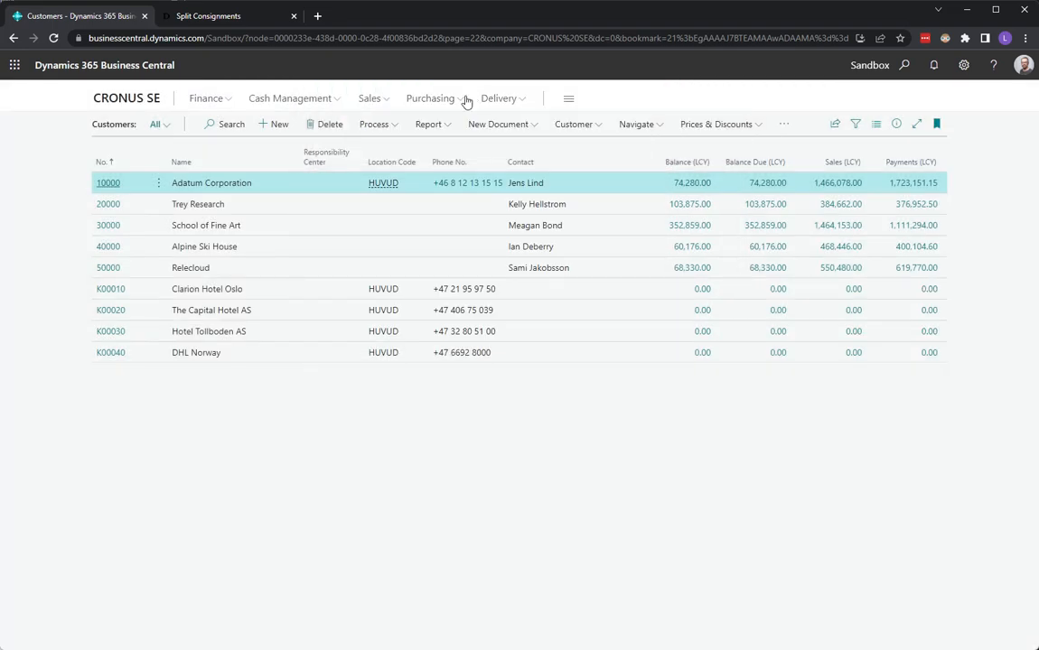
# Create a split point with the code NO and the name Norway in the delivery setup
pyautogui.click(570, 99)
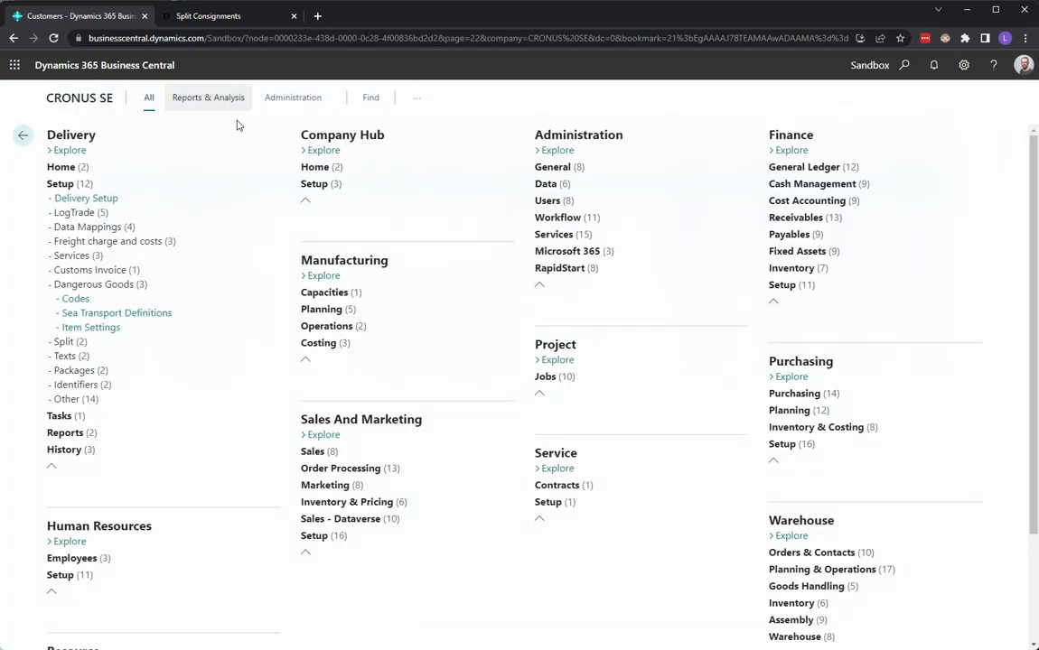
pyautogui.click(72, 341)
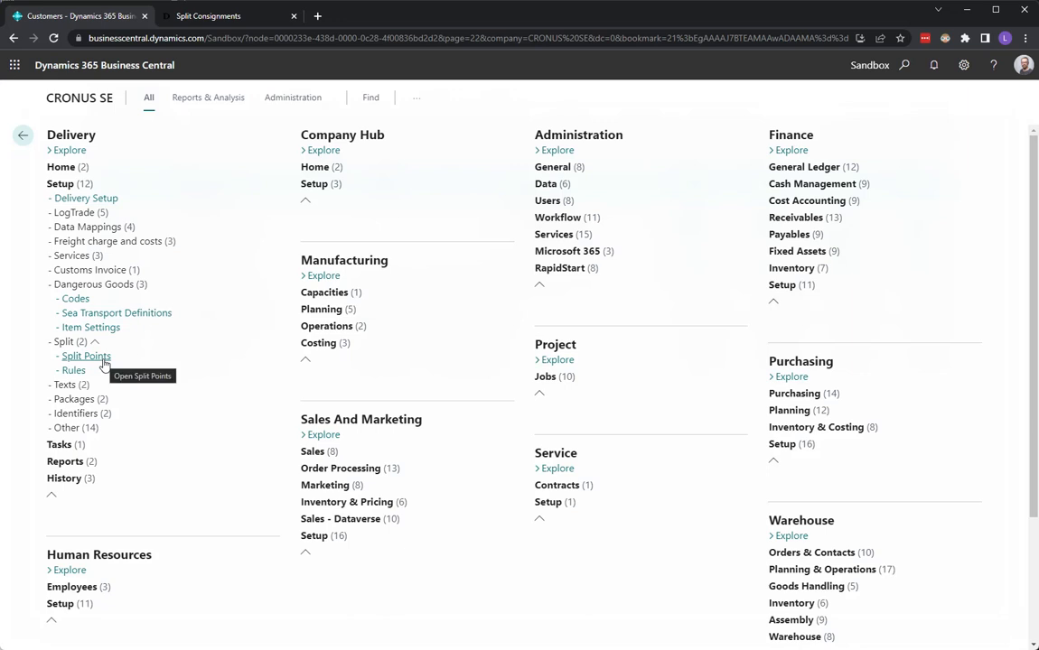
pyautogui.click(101, 359)
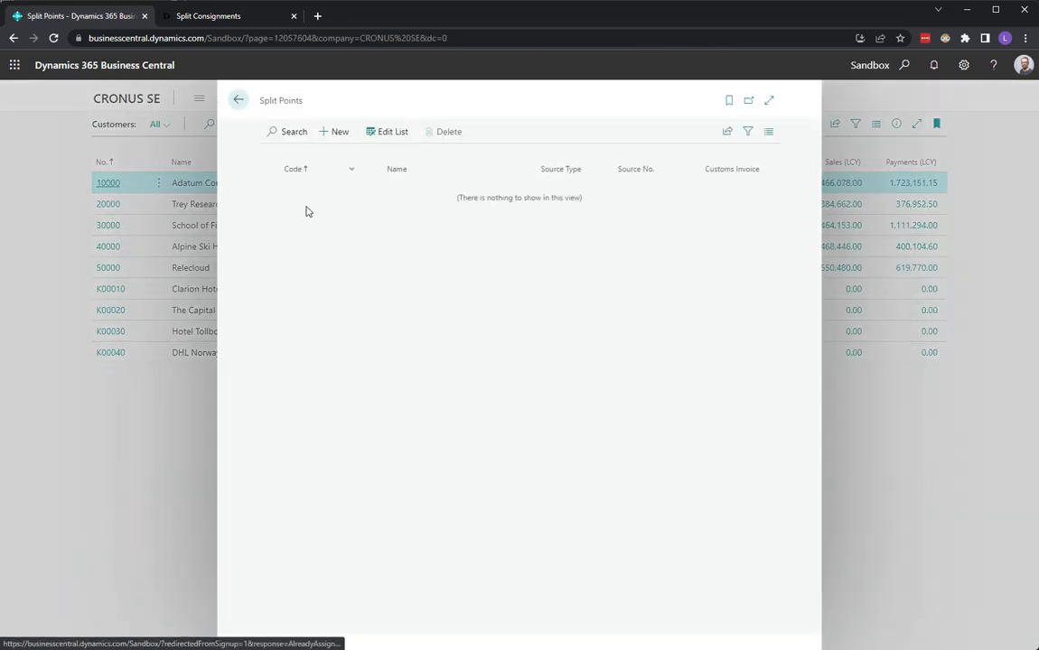
pyautogui.click(338, 135)
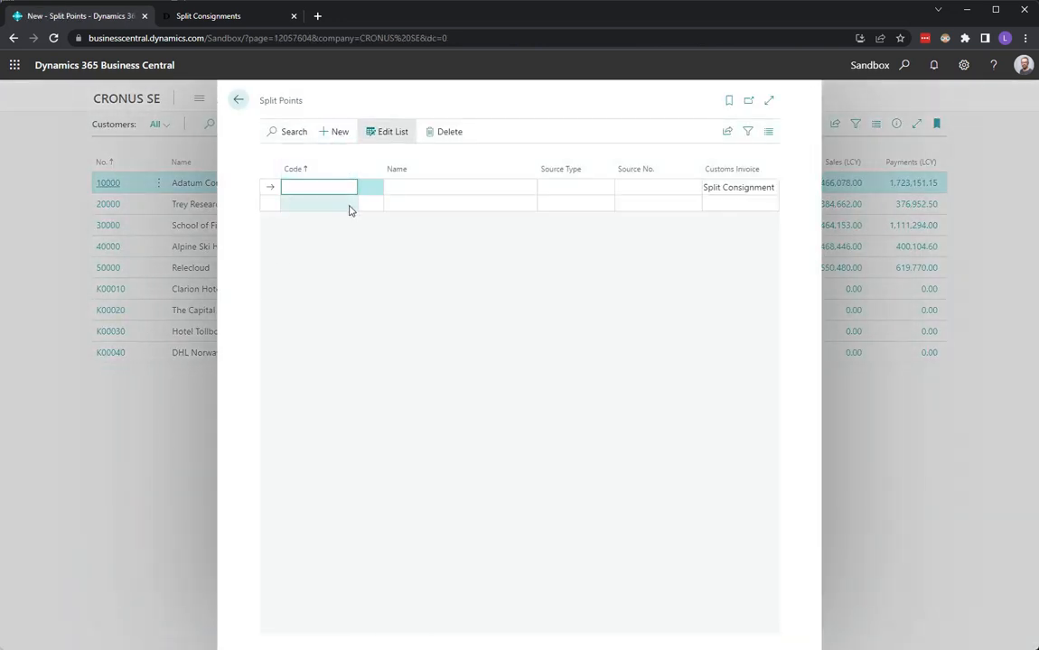
pyautogui.write('DHL')
pyautogui.press('Tab')
pyautogui.write('Norway')
pyautogui.press('Tab')
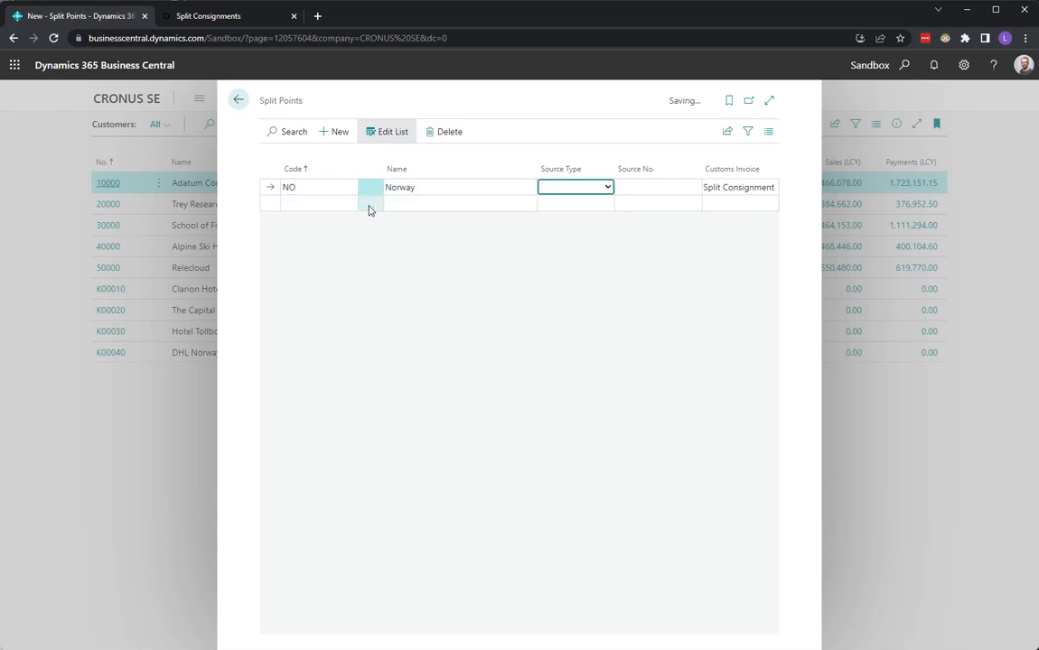
# Set the Norway split point's source to the customer DHL Norway and keep Split Consignment as its customs invoice option
pyautogui.click(607, 187)
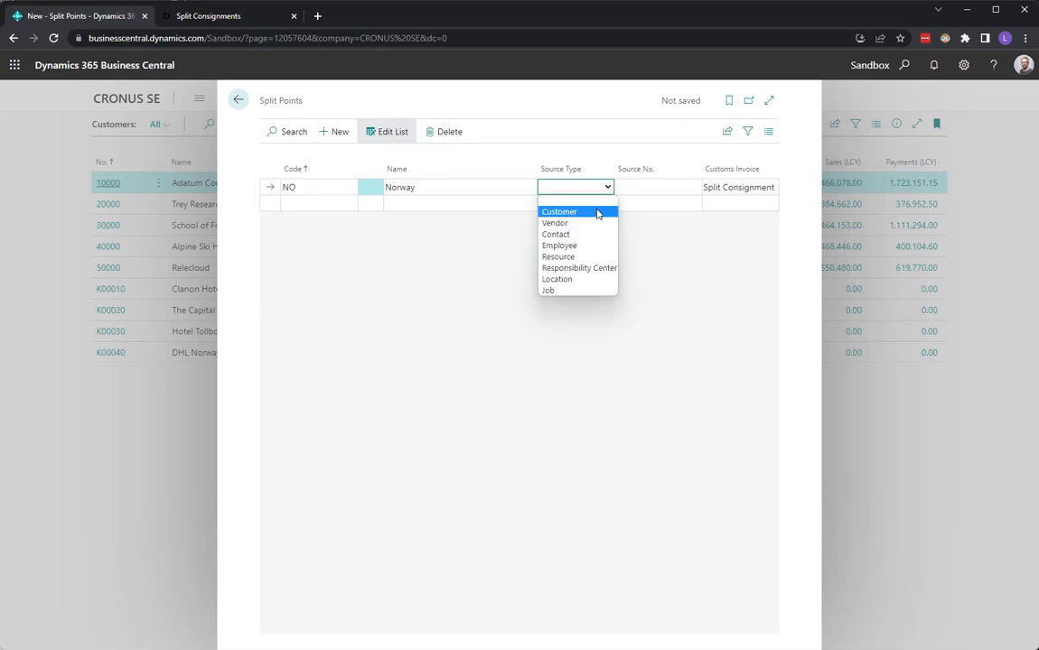
pyautogui.click(582, 215)
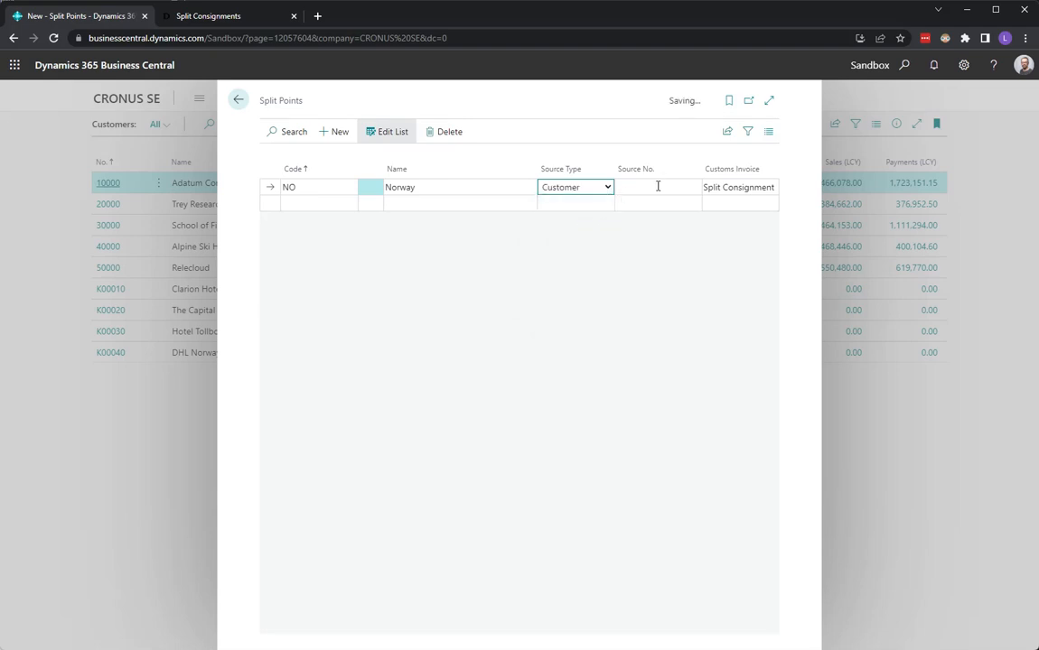
pyautogui.click(658, 187)
pyautogui.scroll(-2, 758, 286)
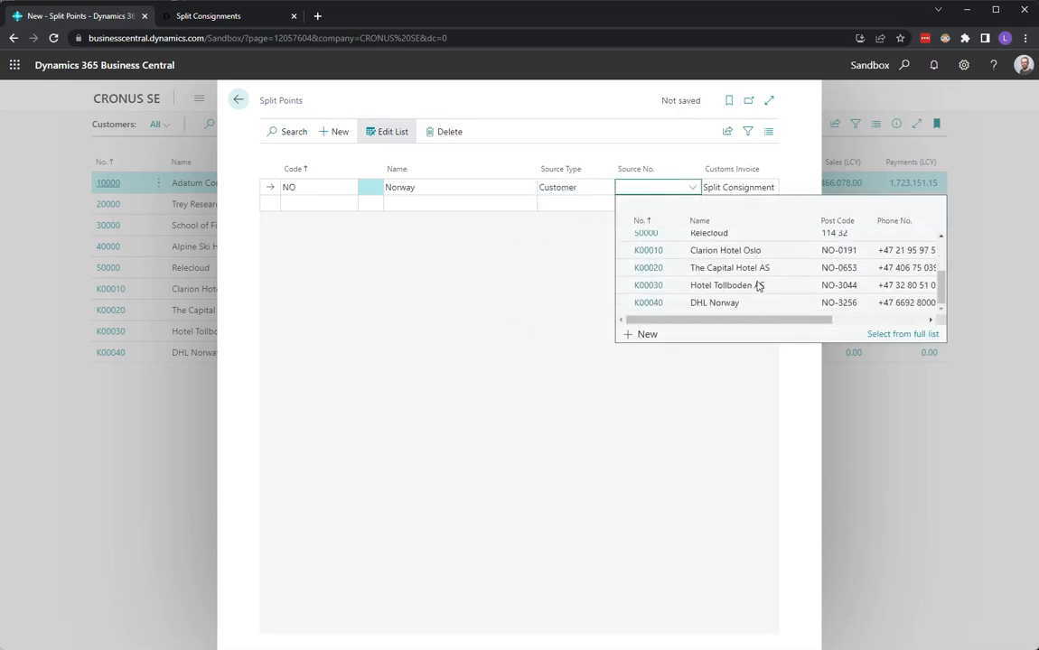
pyautogui.click(732, 303)
pyautogui.press('Tab')
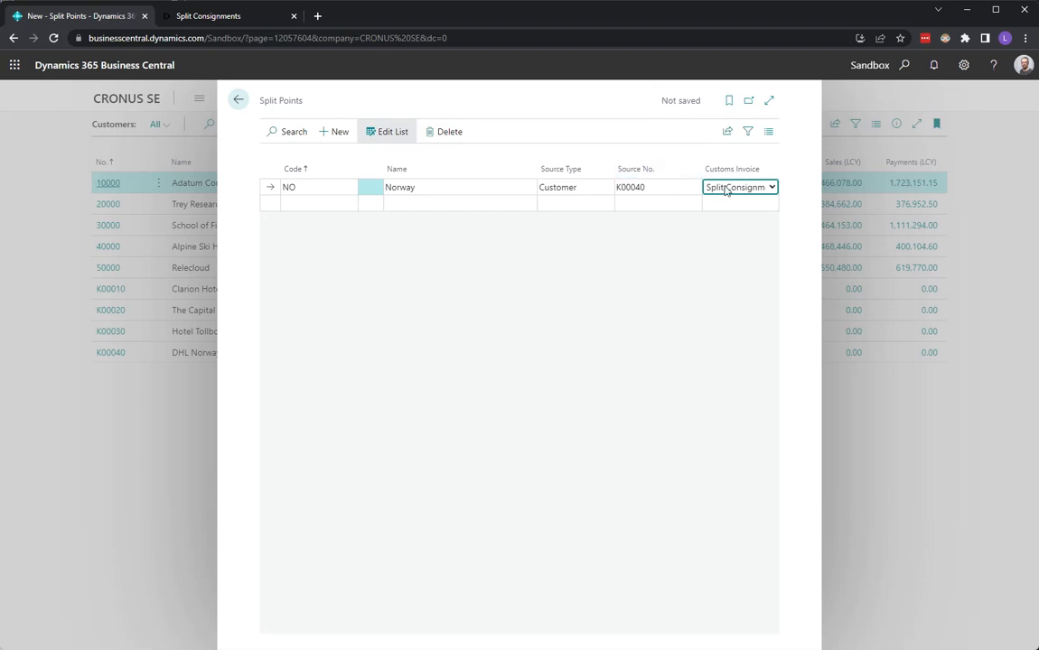
pyautogui.click(772, 188)
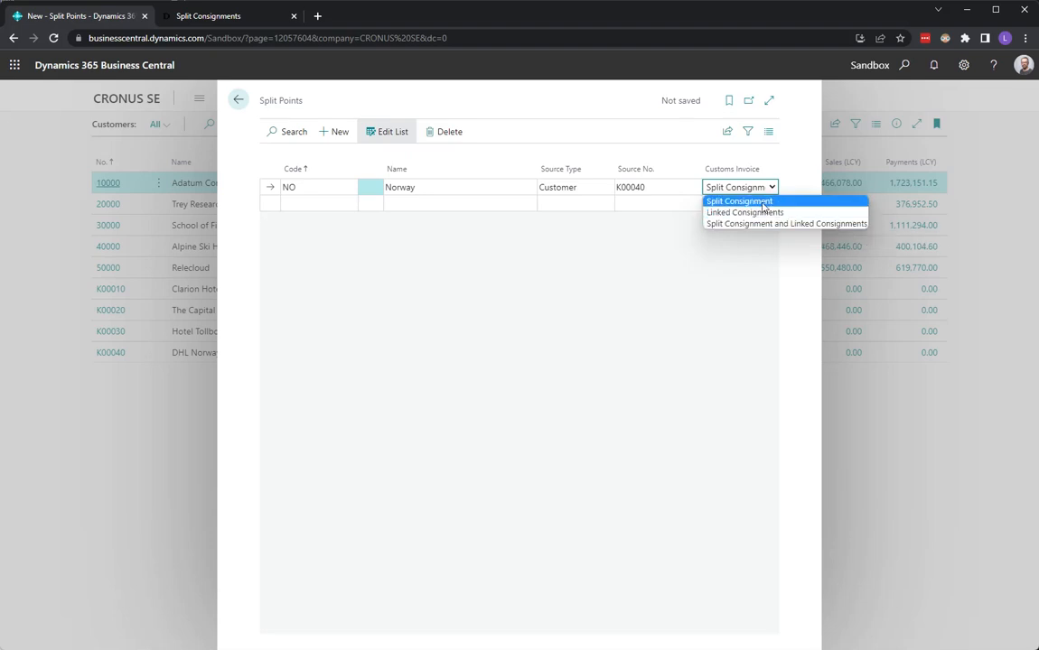
pyautogui.click(597, 140)
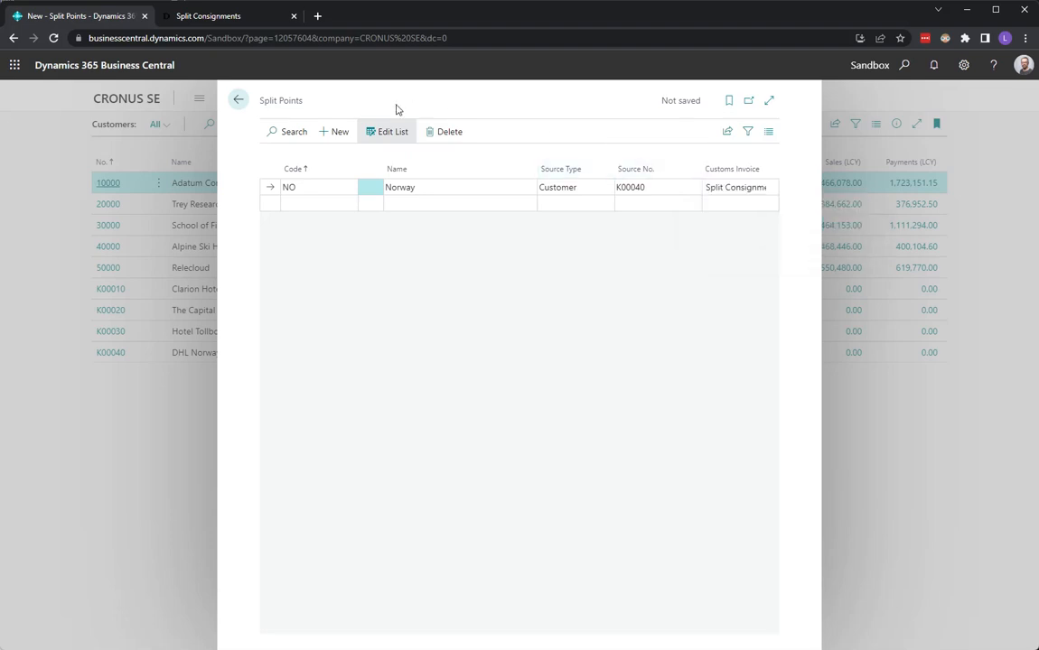
pyautogui.click(239, 101)
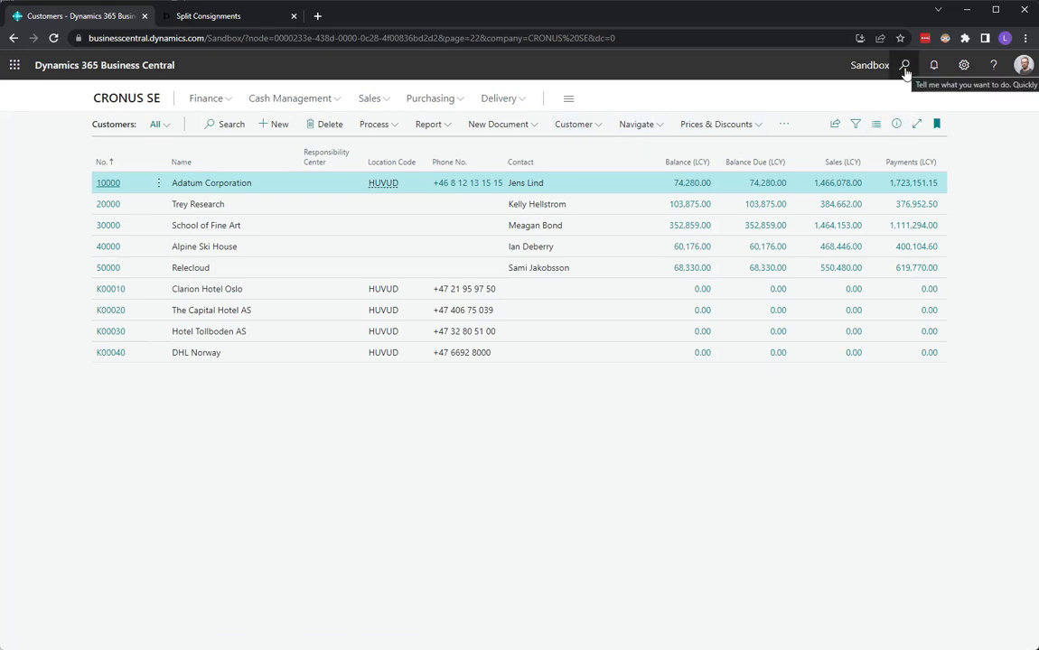
# Create a split point rule for shipping agent DHL, service EUCONN and country code NO
pyautogui.click(568, 99)
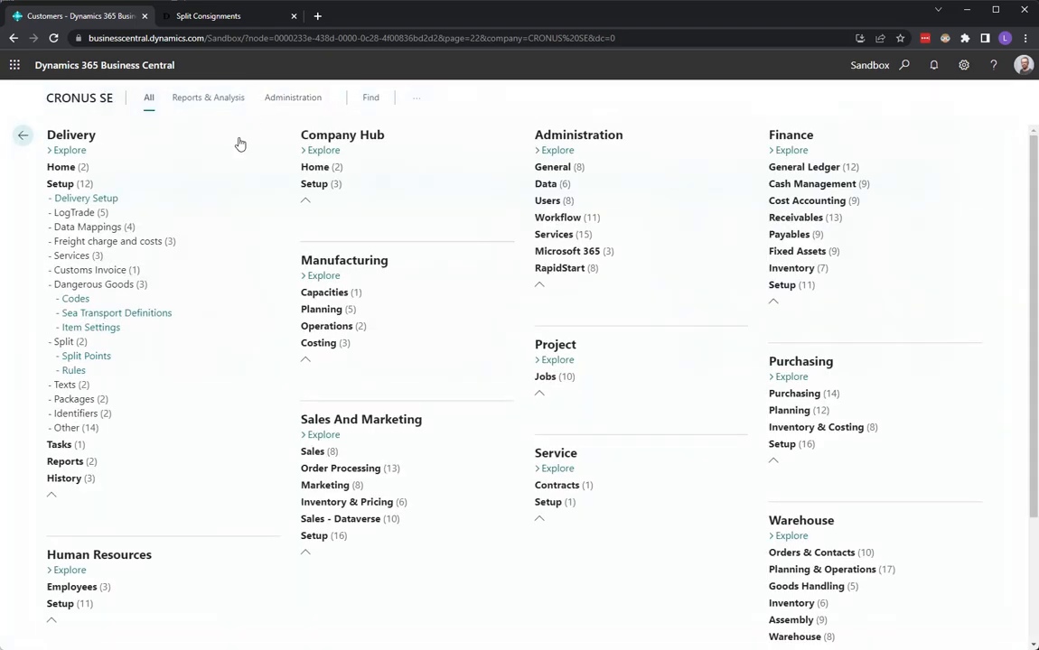
pyautogui.click(75, 371)
pyautogui.click(339, 133)
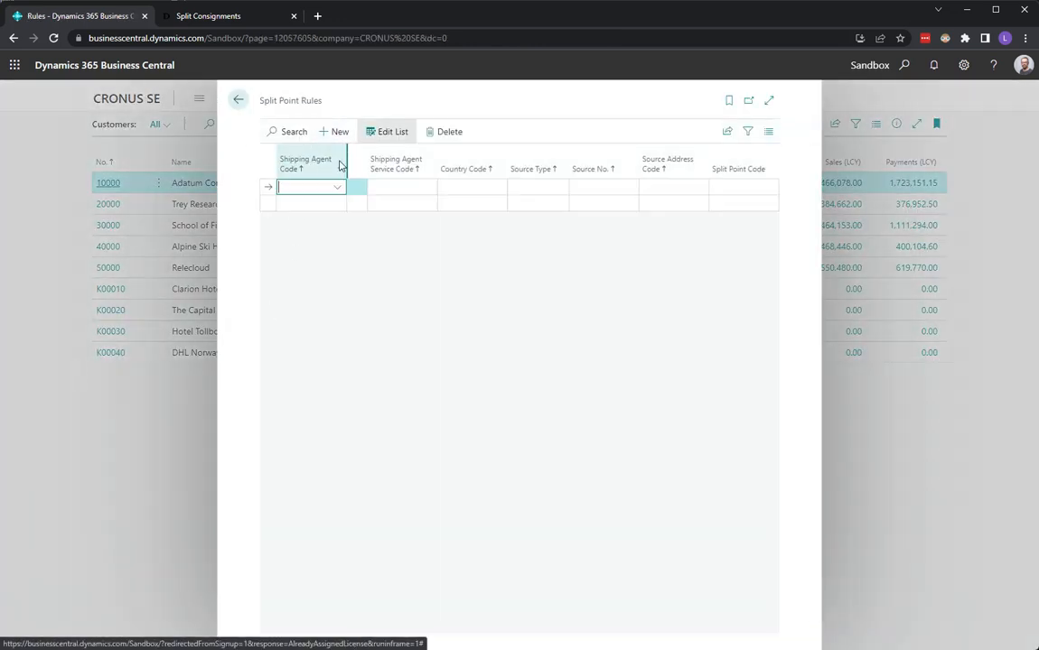
pyautogui.write('dhl')
pyautogui.press('Tab')
pyautogui.write('eu')
pyautogui.press('Tab')
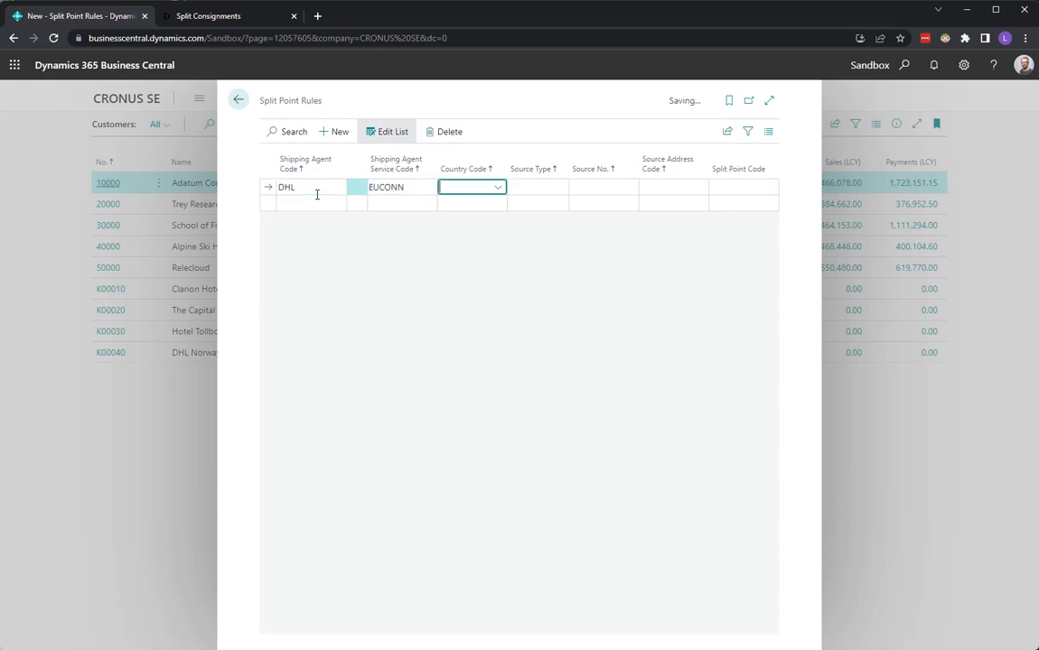
pyautogui.write('no')
pyautogui.press('Tab')
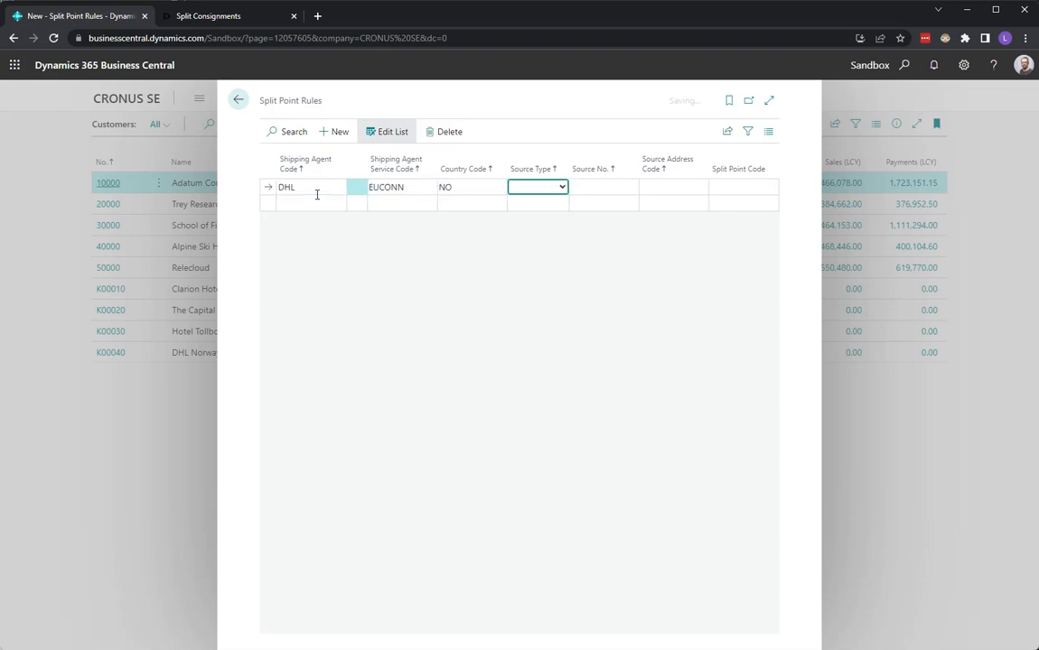
# Assign split point code NO to the DHL rule, leaving its source fields empty, and close the rules
pyautogui.press('Tab')
pyautogui.press('Tab')
pyautogui.press('Tab')
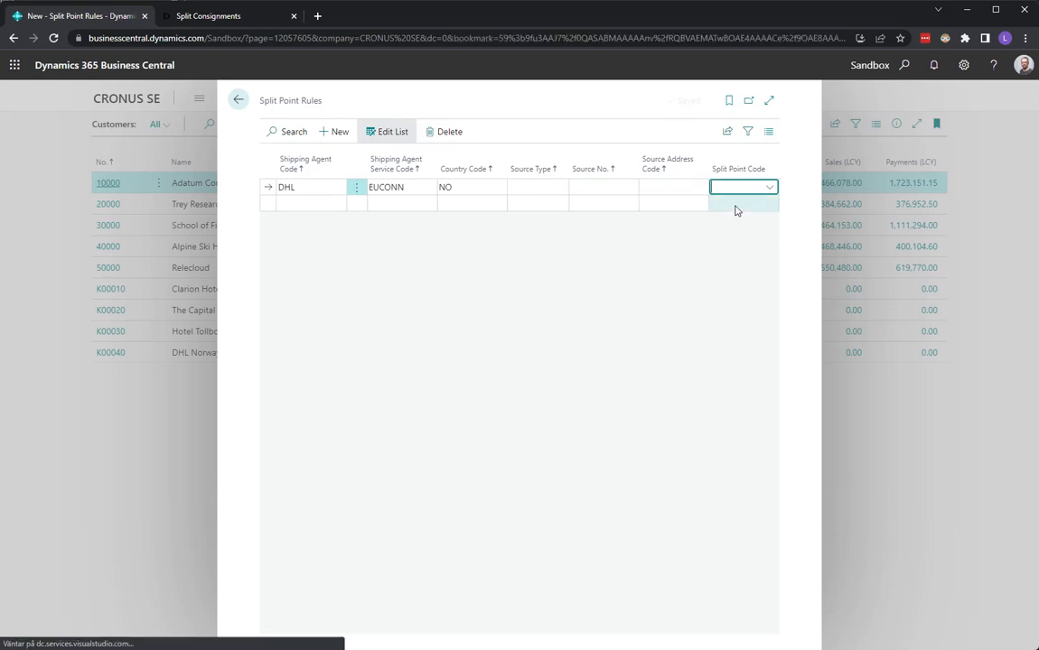
pyautogui.click(770, 188)
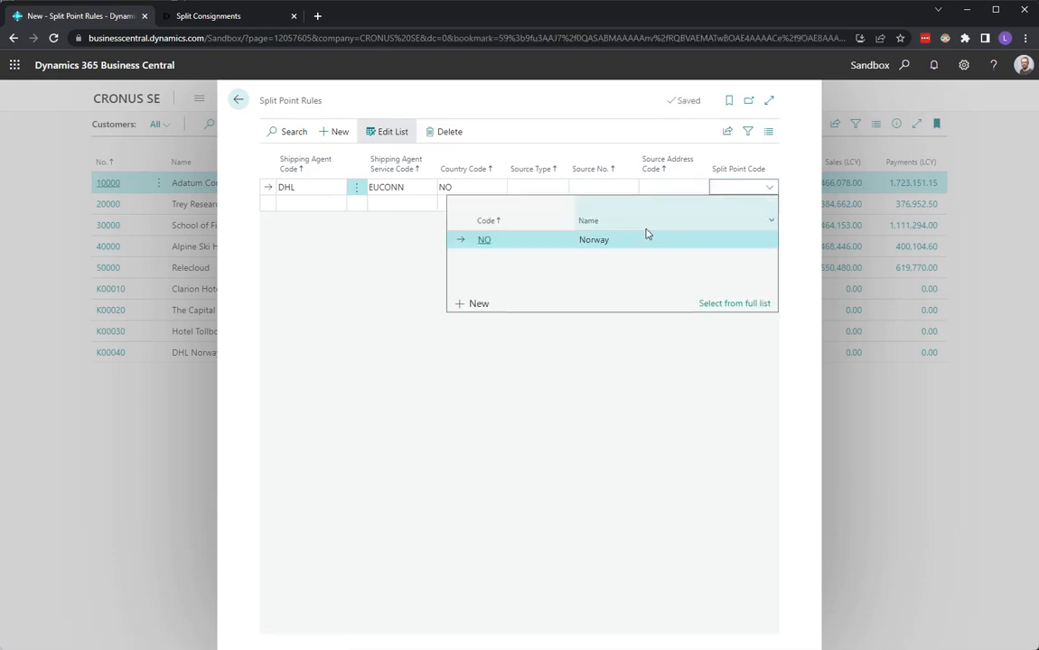
pyautogui.click(545, 242)
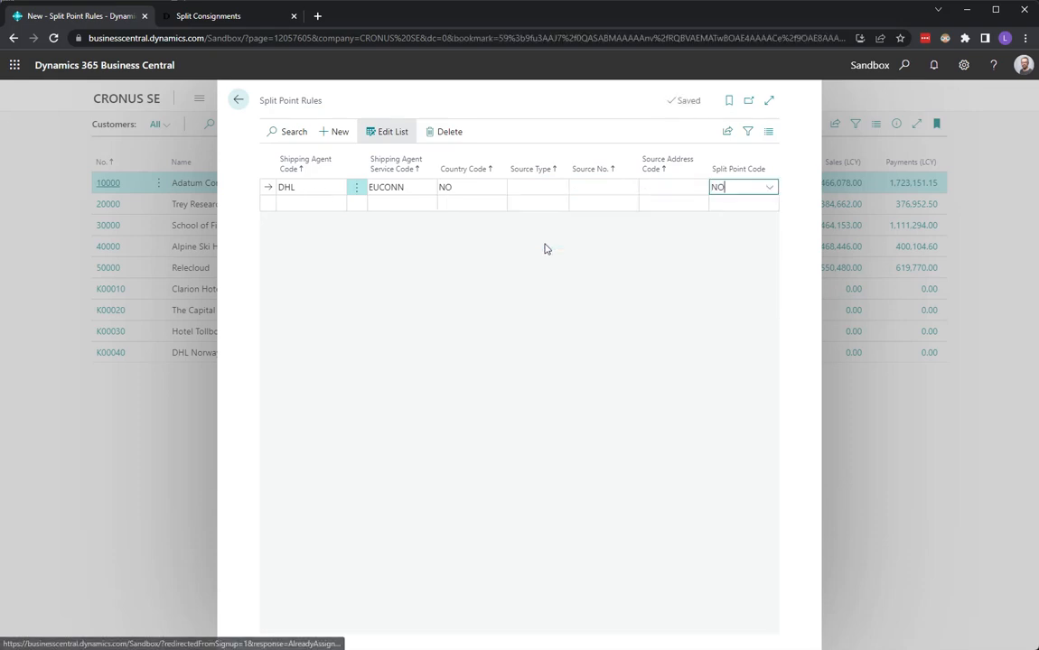
pyautogui.click(238, 101)
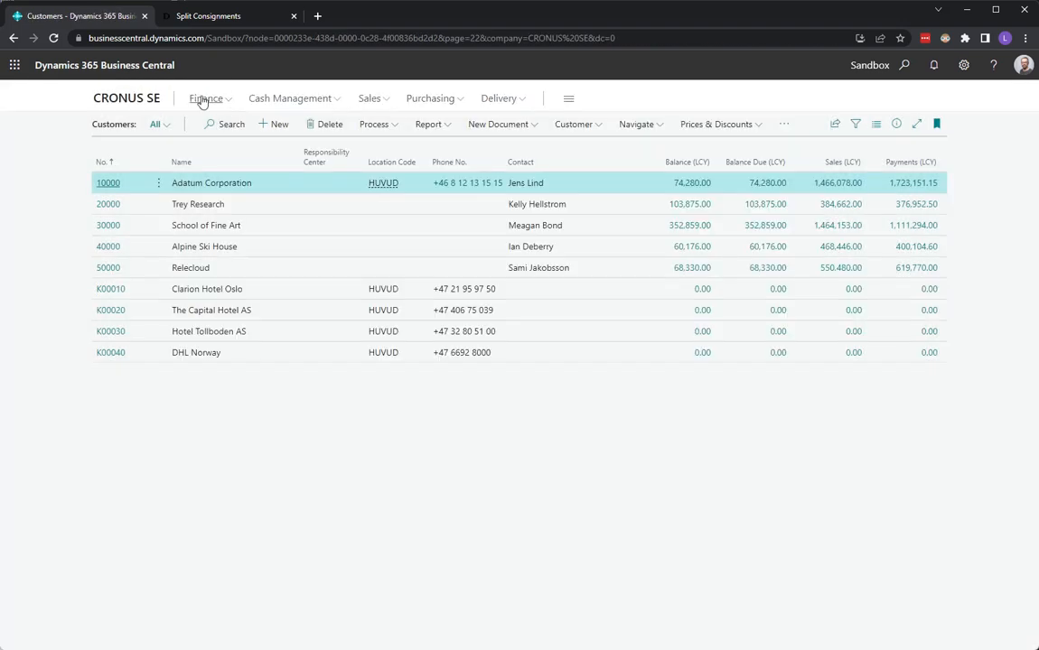
# Create a new sales order for the customer Clarion Hotel Oslo
pyautogui.click(137, 103)
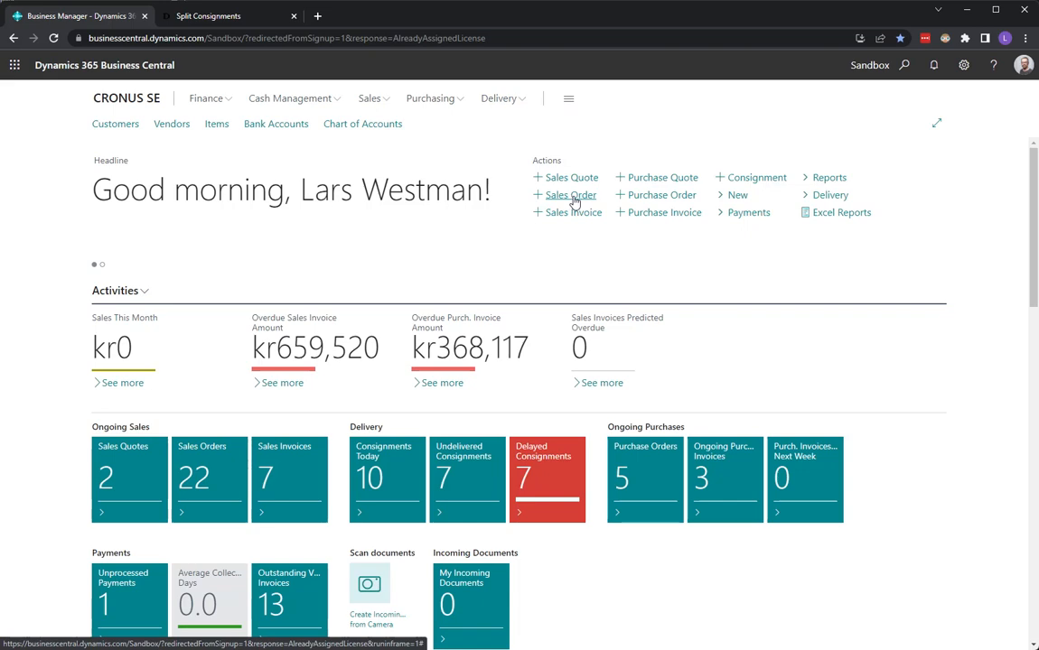
pyautogui.click(572, 197)
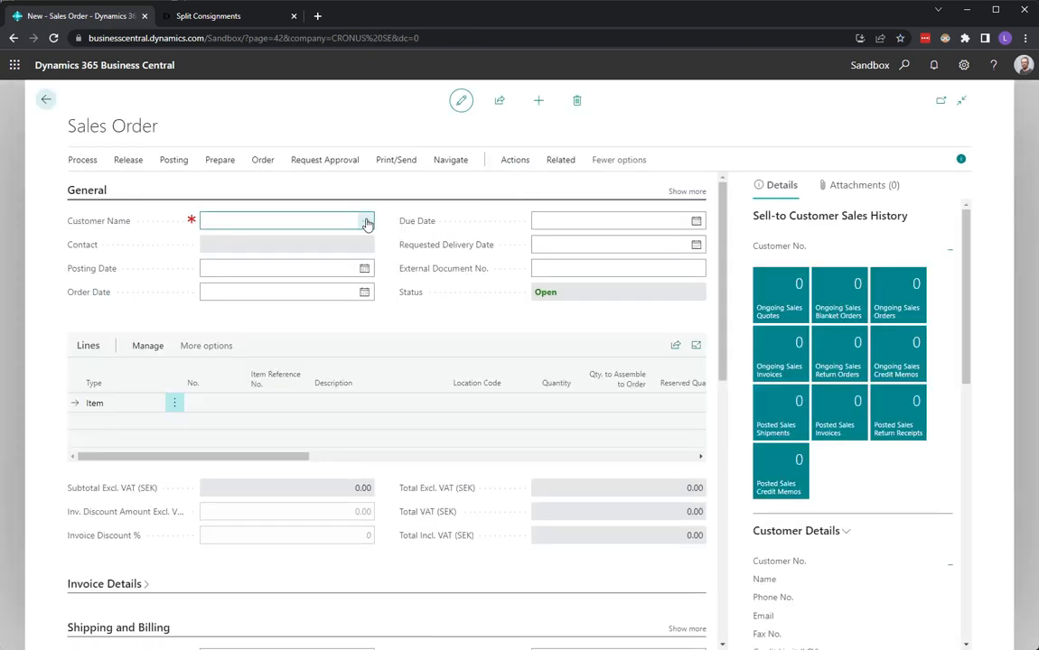
pyautogui.click(366, 220)
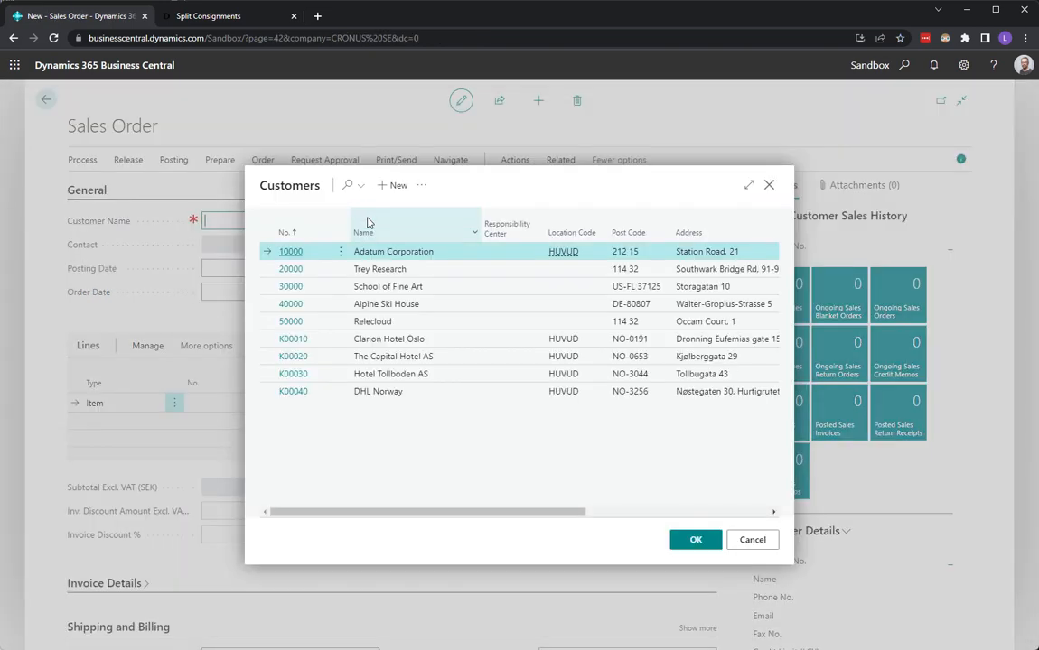
pyautogui.click(412, 341)
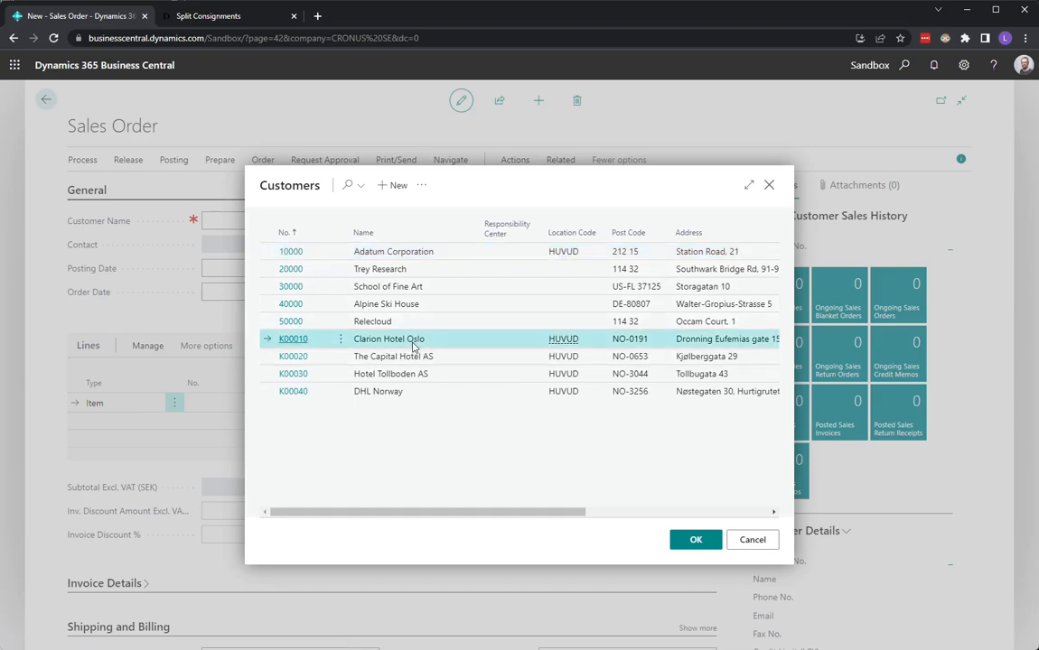
pyautogui.click(695, 543)
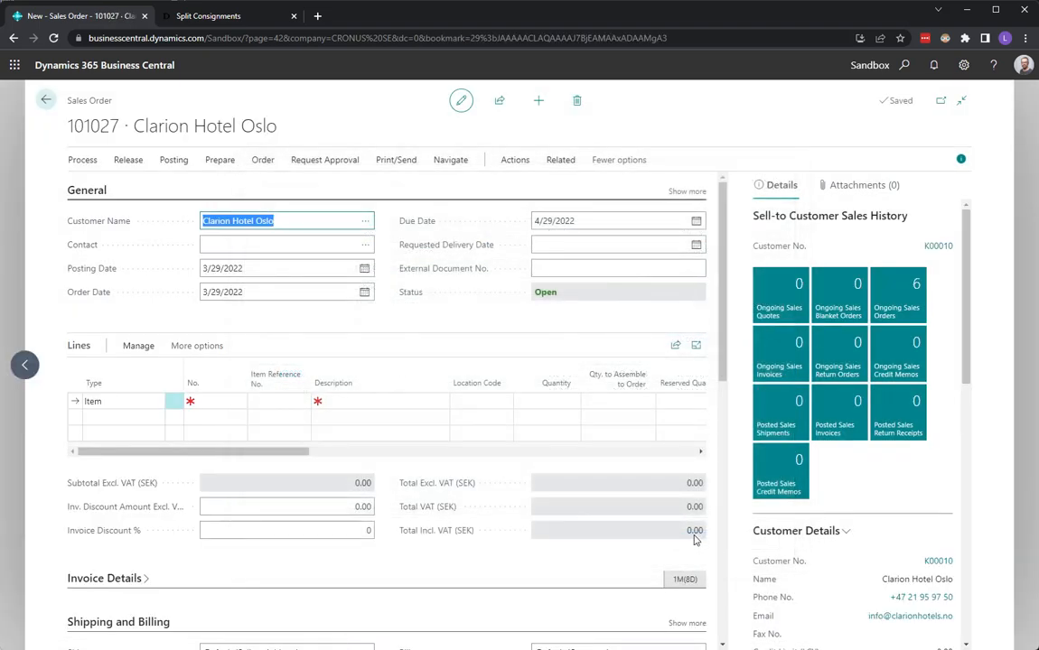
# Add item 1896-S ATEN Skrivbord to the order lines with a quantity of 1
pyautogui.click(207, 400)
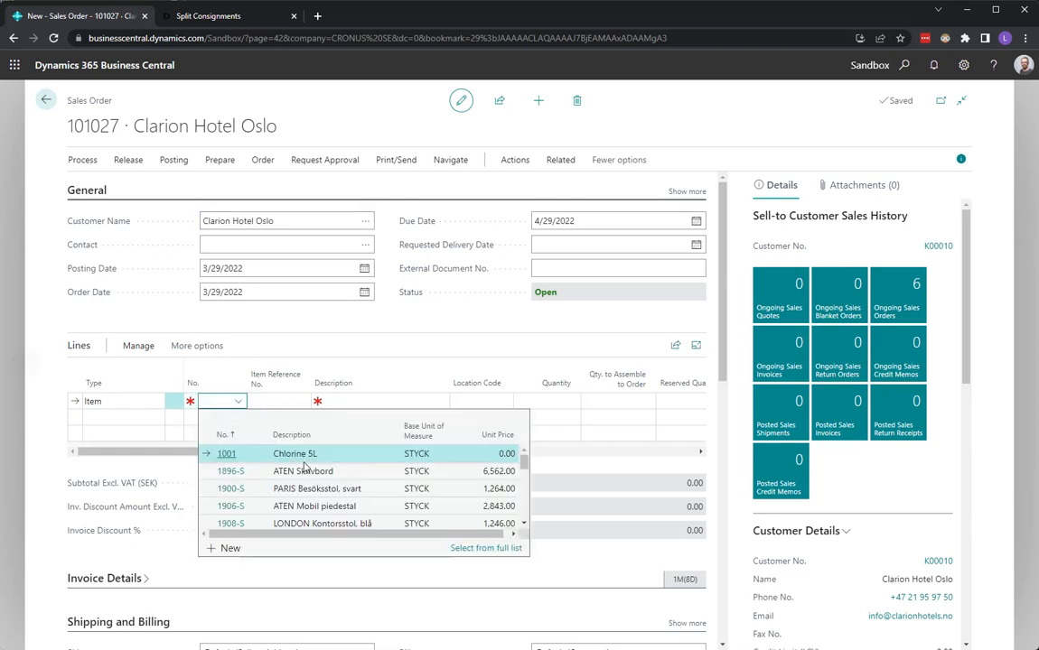
pyautogui.click(300, 471)
pyautogui.press('Tab')
pyautogui.press('Tab')
pyautogui.press('Tab')
pyautogui.write('1')
pyautogui.press('Tab')
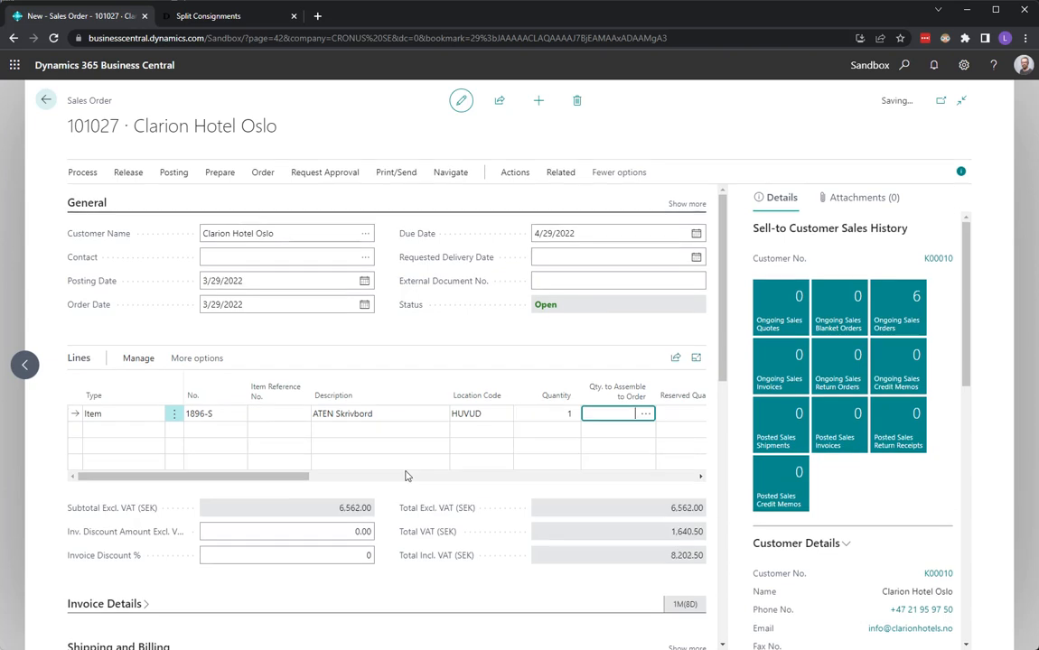
# Review the Clarion Hotel Oslo order's shipping details and create a consignment from the order
pyautogui.scroll(-4, 713, 498)
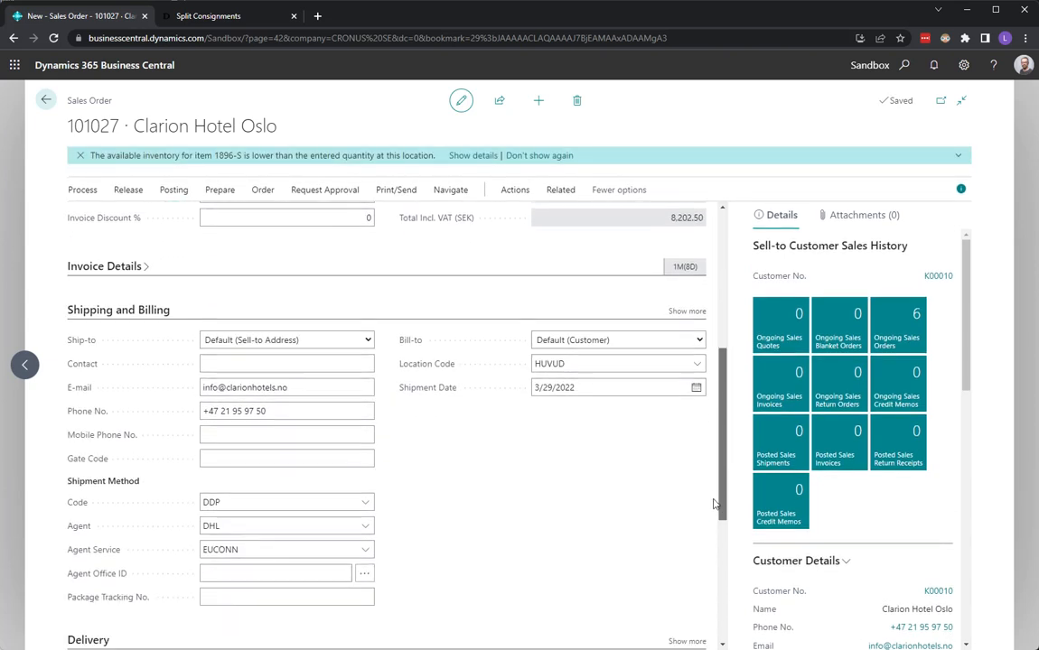
pyautogui.scroll(-3, 713, 498)
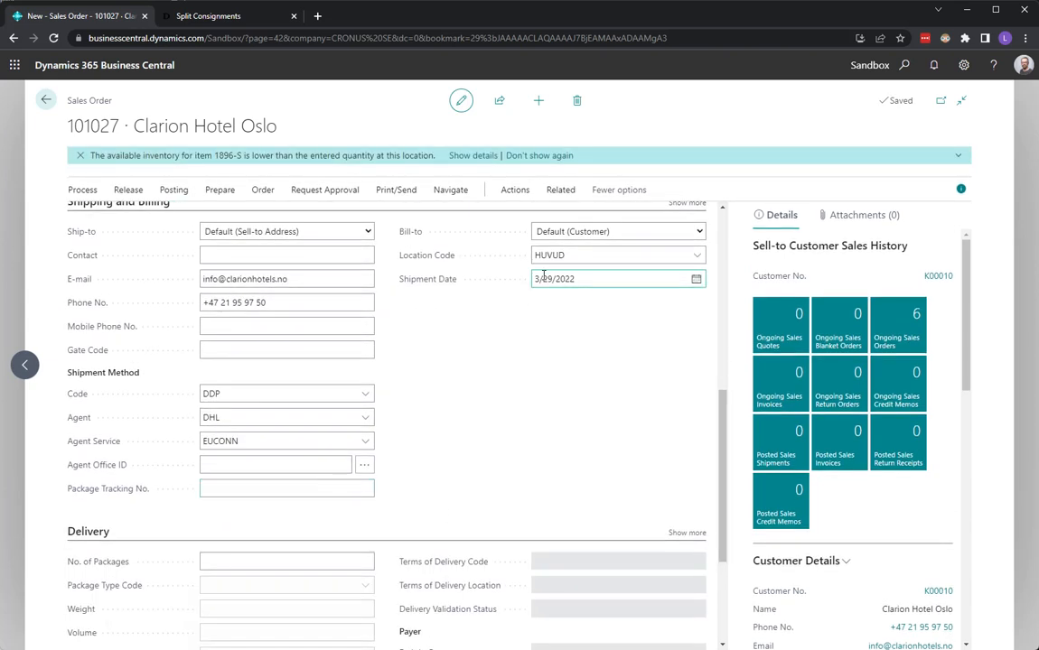
pyautogui.click(572, 257)
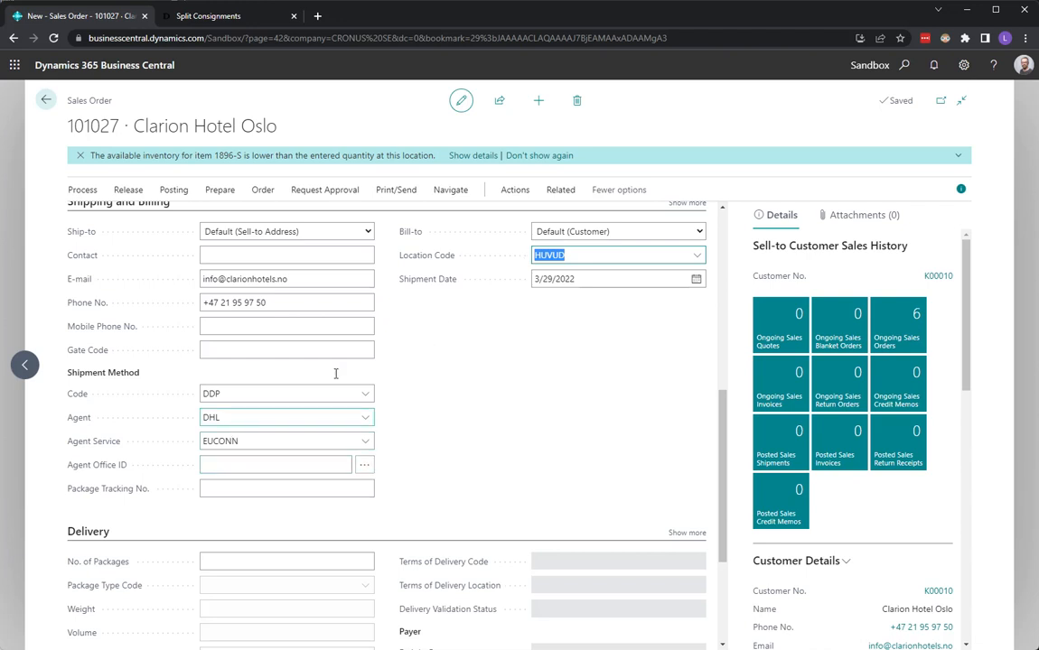
pyautogui.click(515, 189)
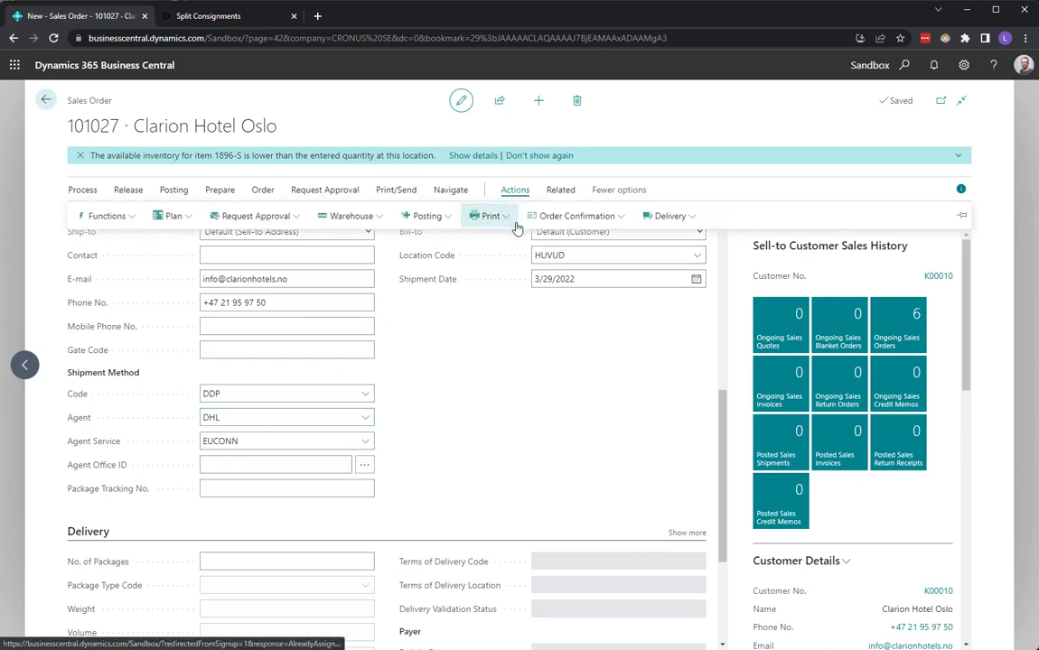
pyautogui.click(668, 217)
pyautogui.click(631, 312)
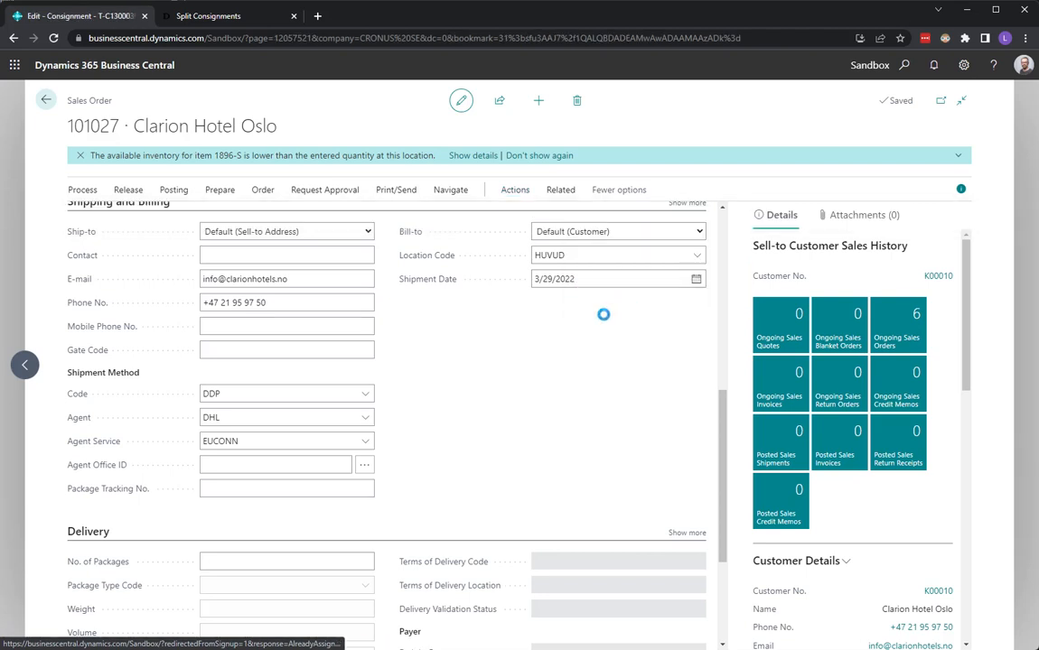
# Add a package line with 1 package of type PALLET to the Clarion Hotel Oslo consignment
pyautogui.click(145, 537)
pyautogui.write('1')
pyautogui.press('Tab')
pyautogui.write('pallet')
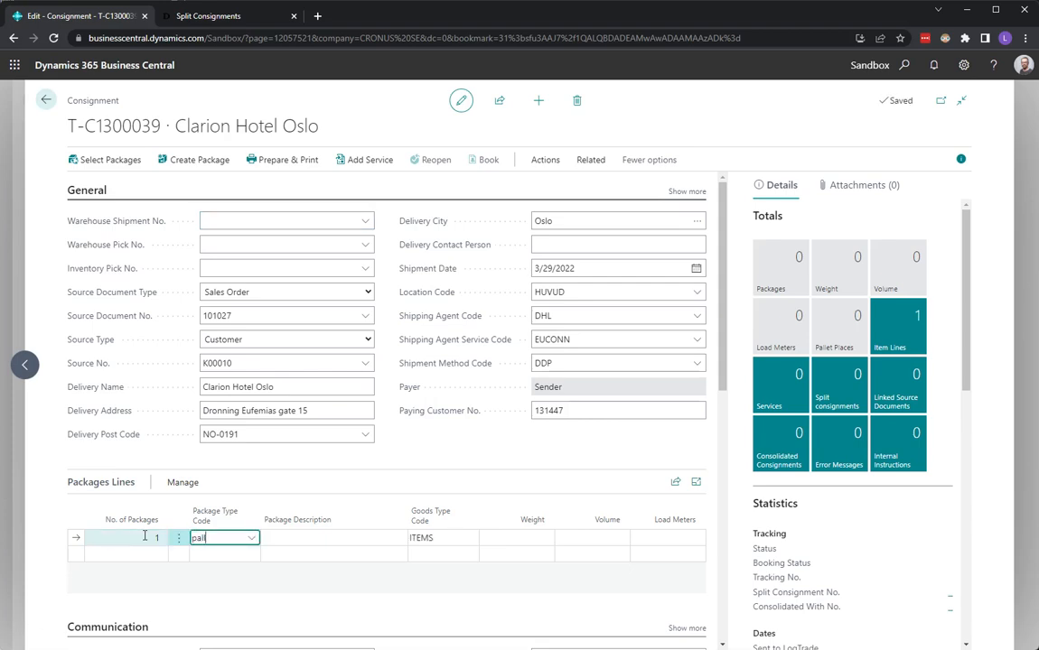
pyautogui.press('Tab')
pyautogui.press('Tab')
pyautogui.press('Tab')
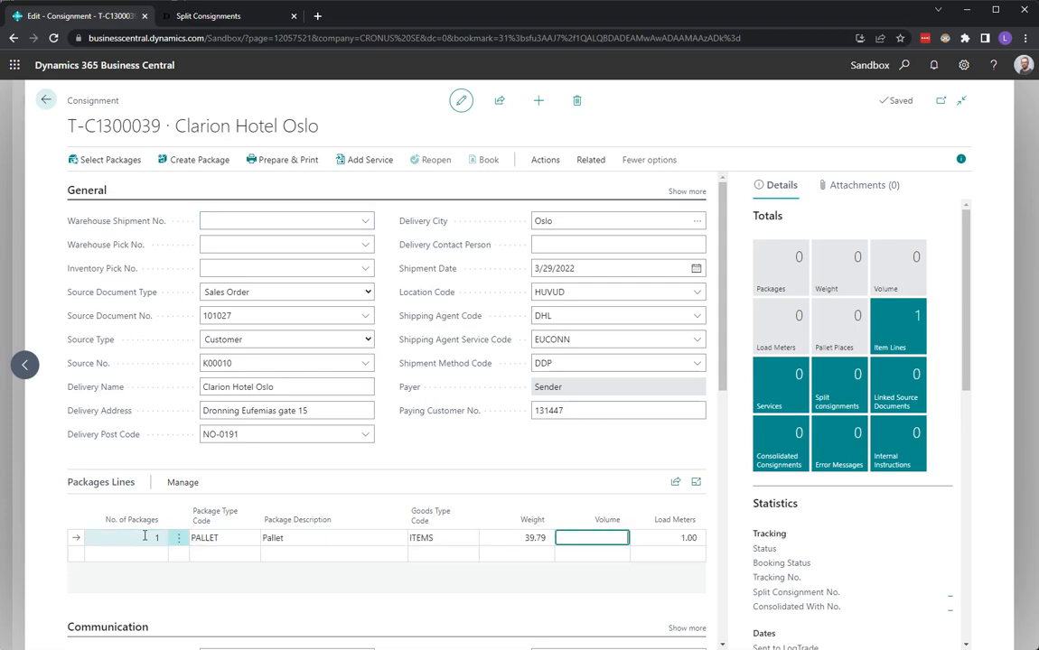
# Check the consignment's split point code, prepare and print the consignment, and close the label PDF and the order
pyautogui.scroll(-6, 145, 537)
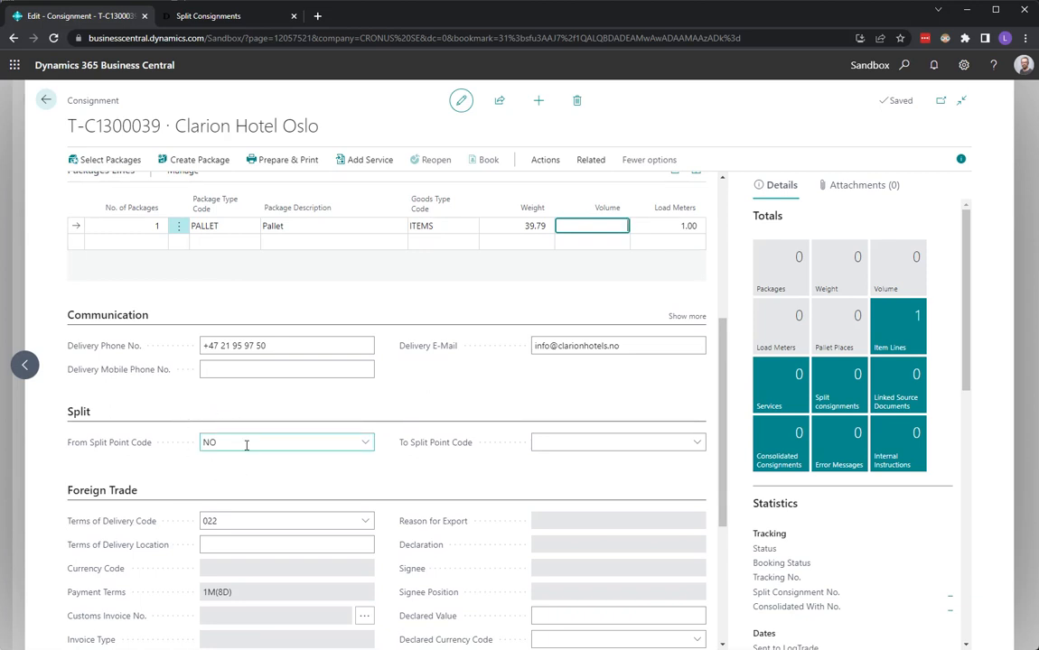
pyautogui.scroll(1, 245, 445)
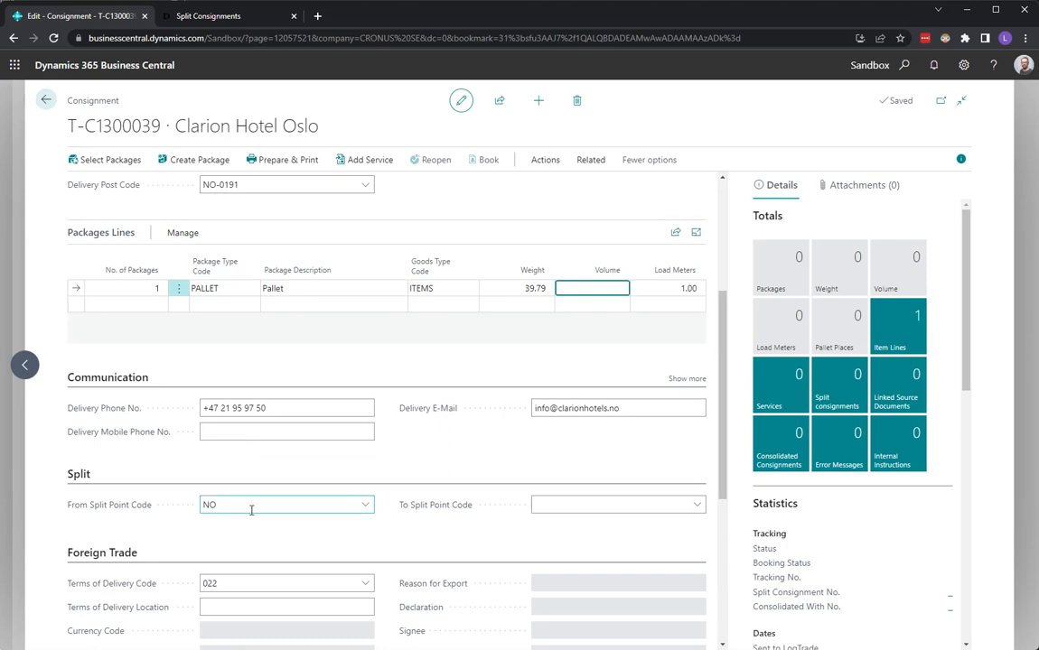
pyautogui.scroll(4, 251, 510)
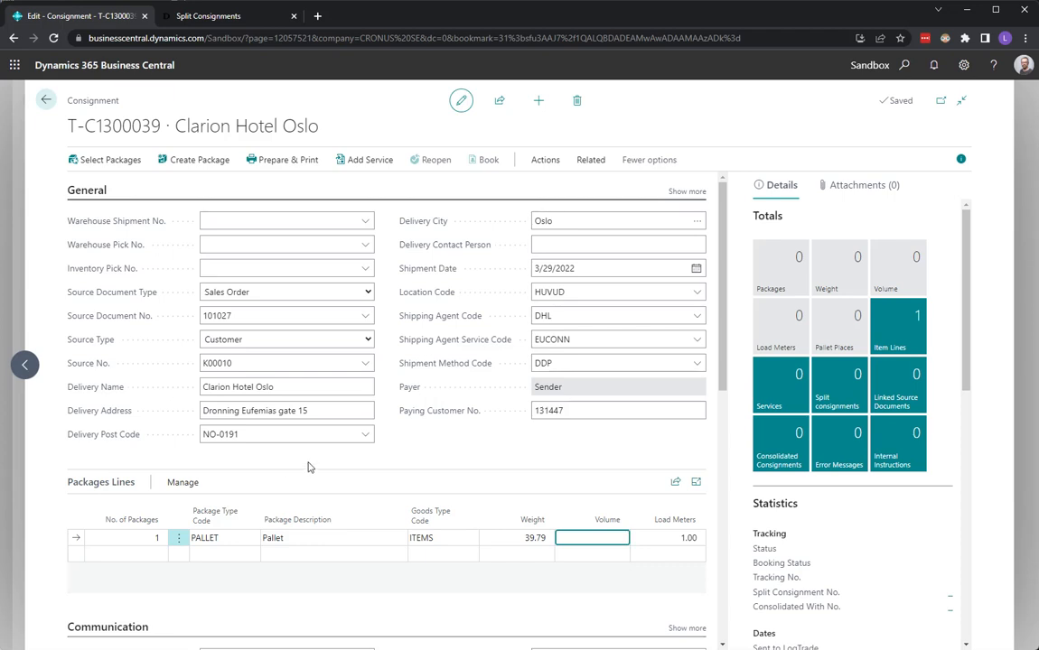
pyautogui.click(285, 167)
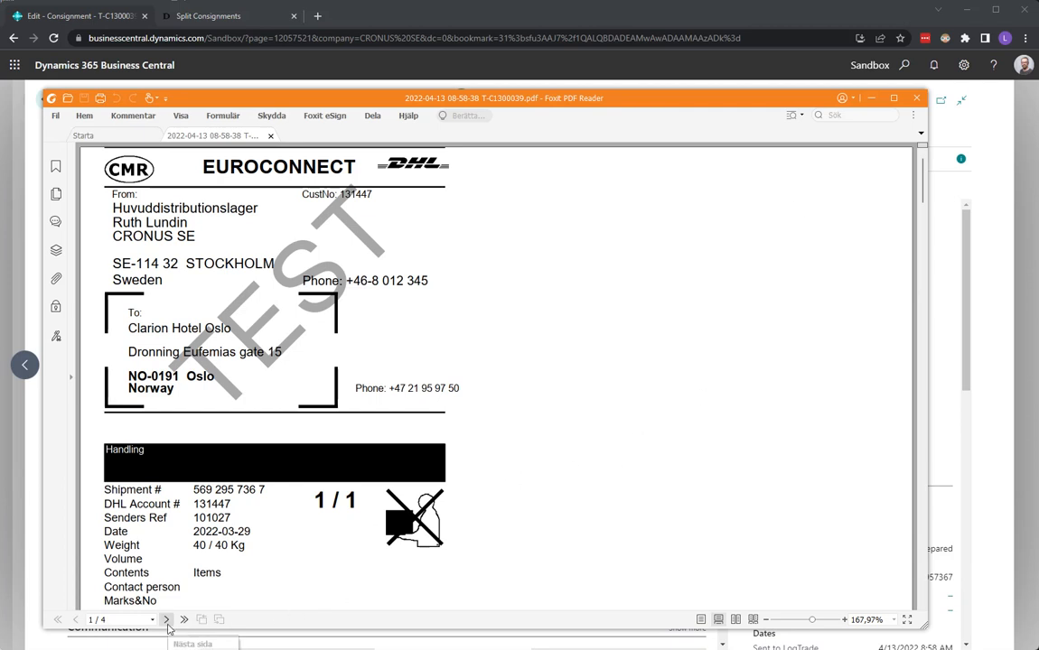
pyautogui.click(917, 98)
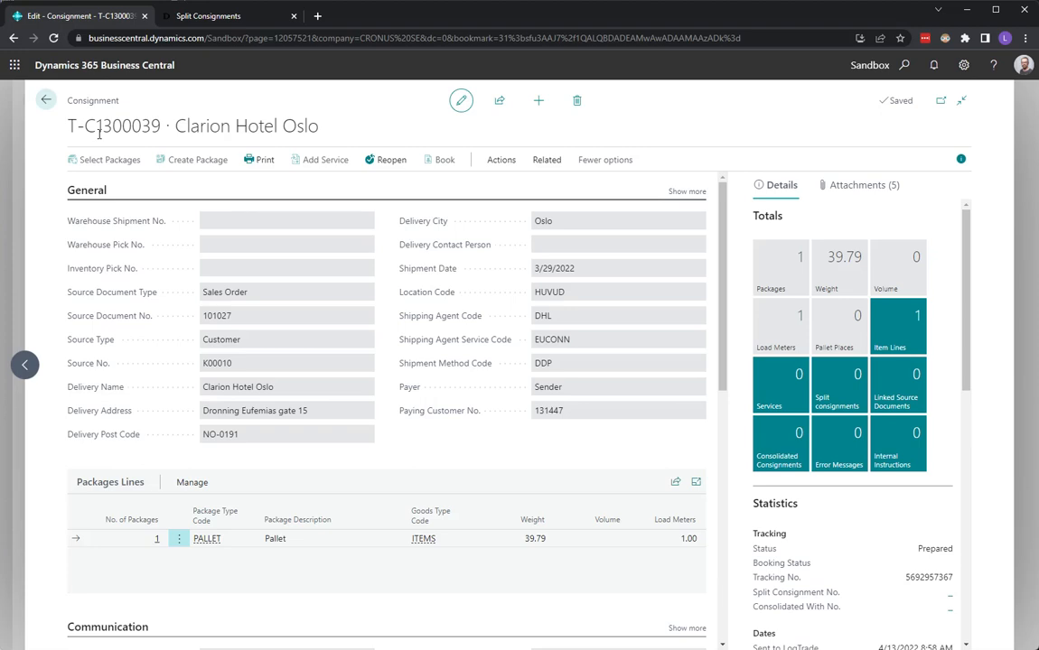
pyautogui.click(46, 101)
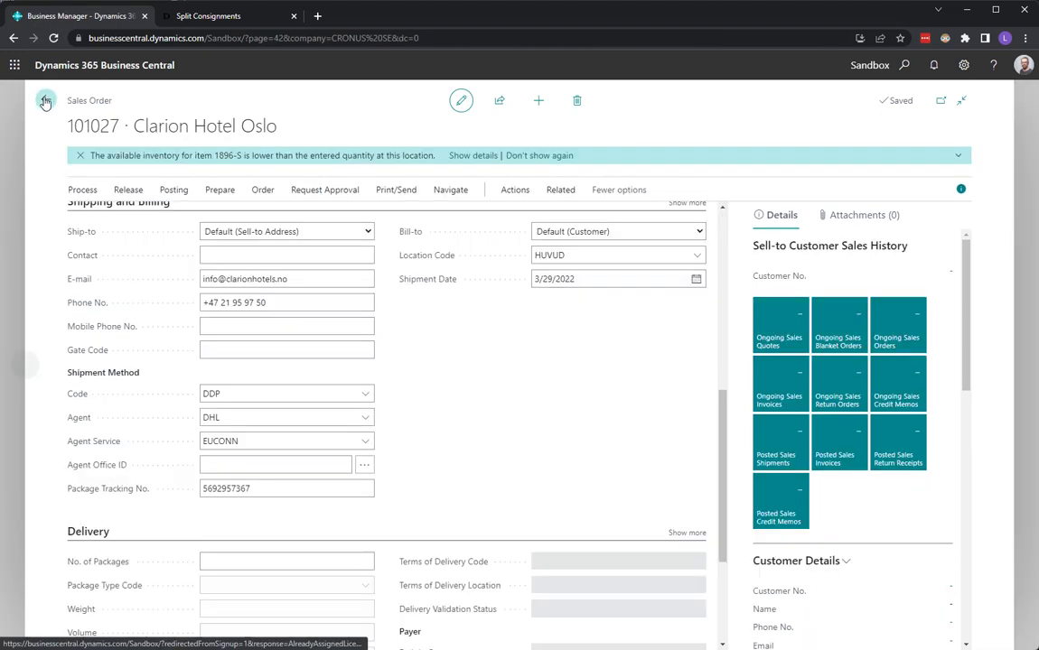
pyautogui.click(46, 100)
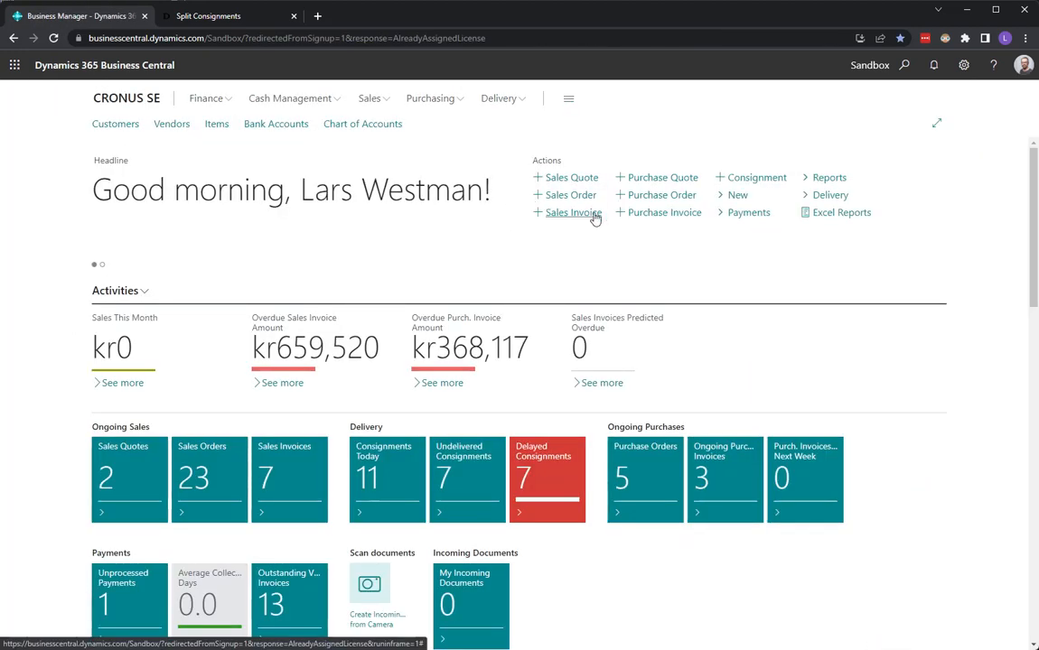
# Create a new sales order for the customer The Capital Hotel AS
pyautogui.click(539, 200)
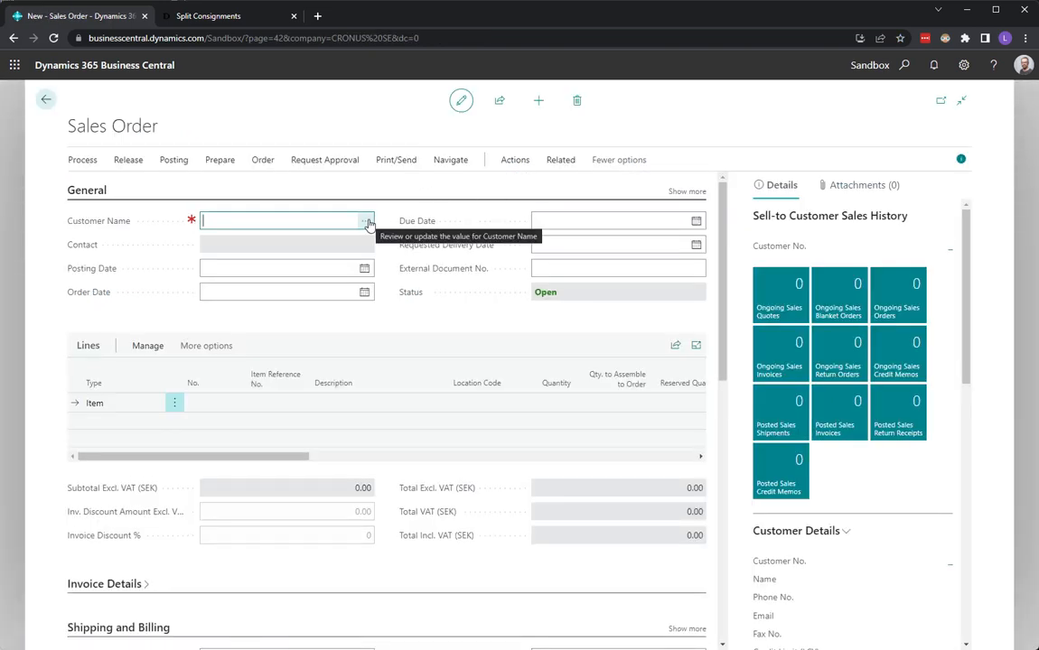
pyautogui.click(366, 223)
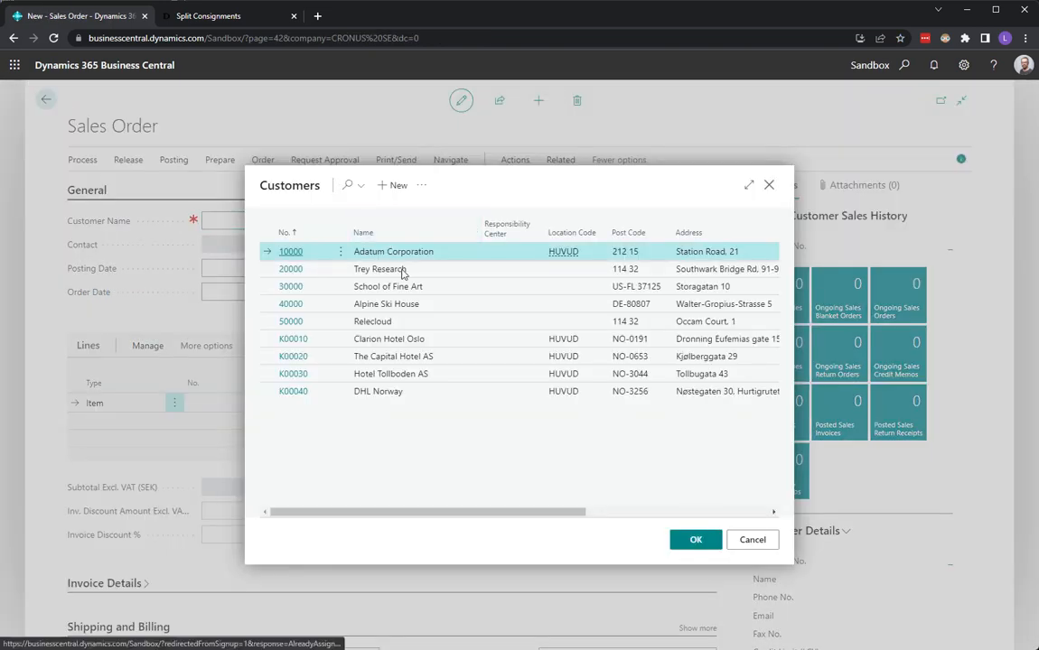
pyautogui.click(400, 358)
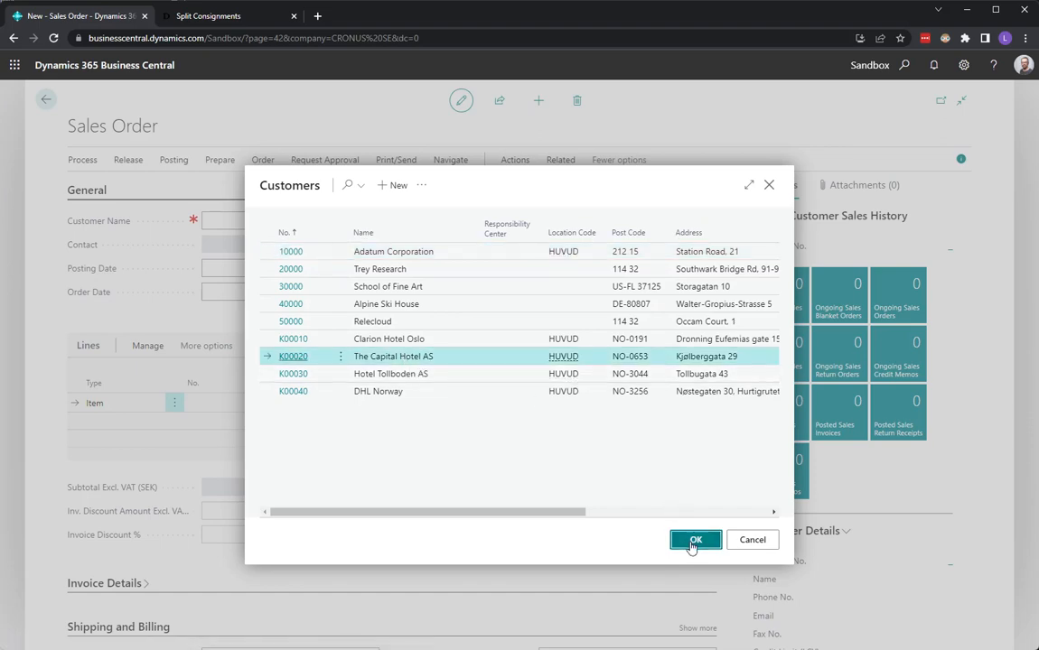
pyautogui.click(693, 540)
# Add item 1896-S ATEN Skrivbord with a quantity of 1 to The Capital Hotel AS order lines
pyautogui.click(213, 401)
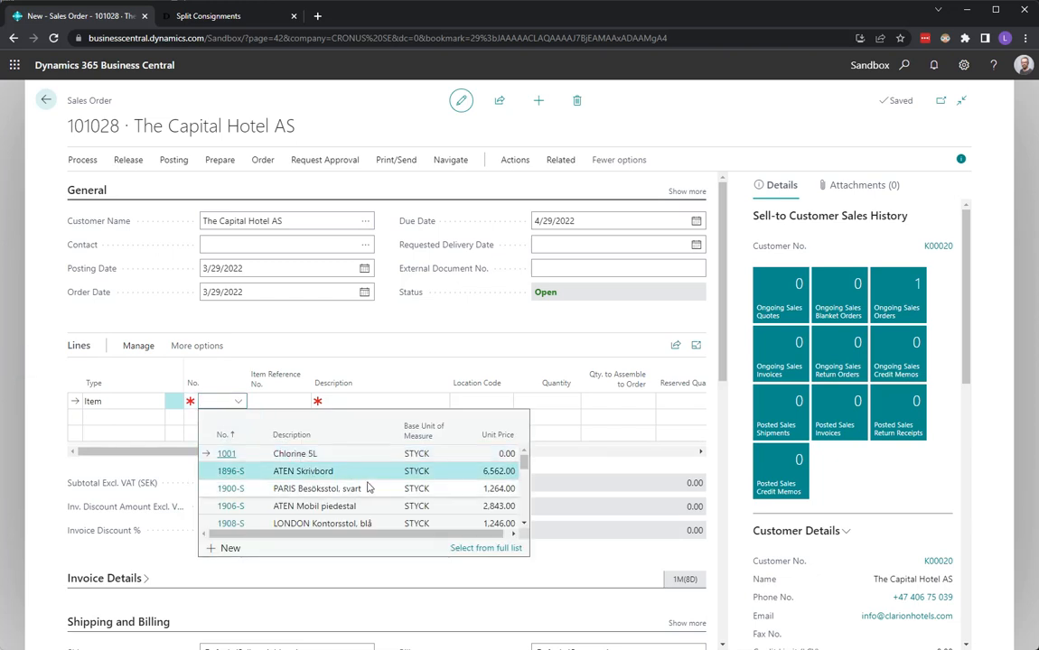
pyautogui.click(366, 476)
pyautogui.press('Tab')
pyautogui.press('Tab')
pyautogui.press('Tab')
pyautogui.press('Tab')
pyautogui.write('1')
pyautogui.press('Tab')
# Create a consignment from The Capital Hotel AS sales order
pyautogui.click(518, 192)
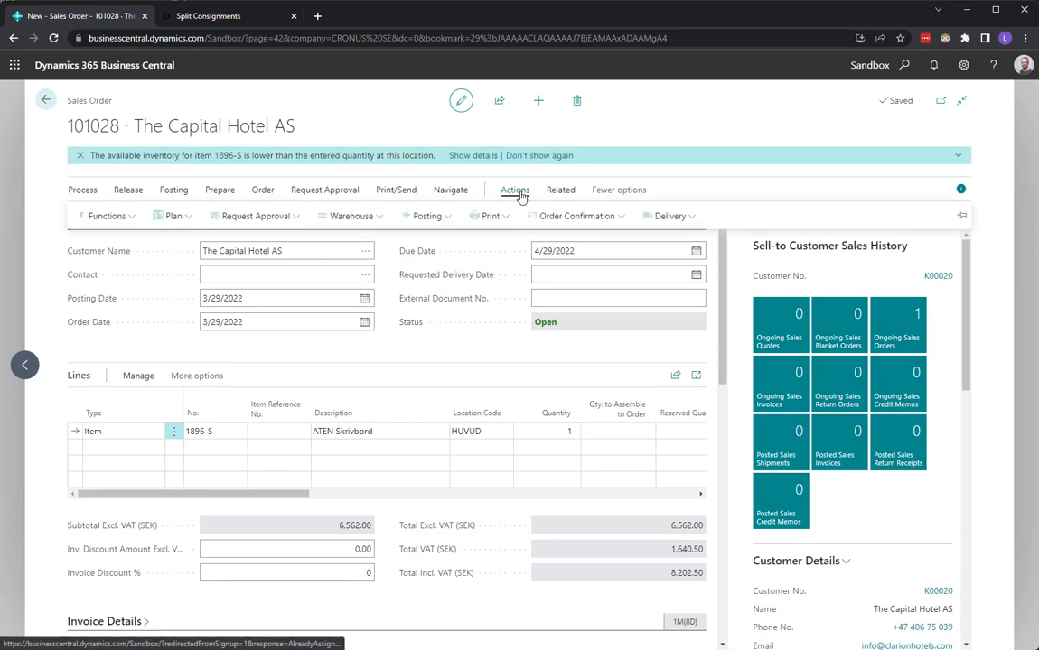
pyautogui.click(671, 216)
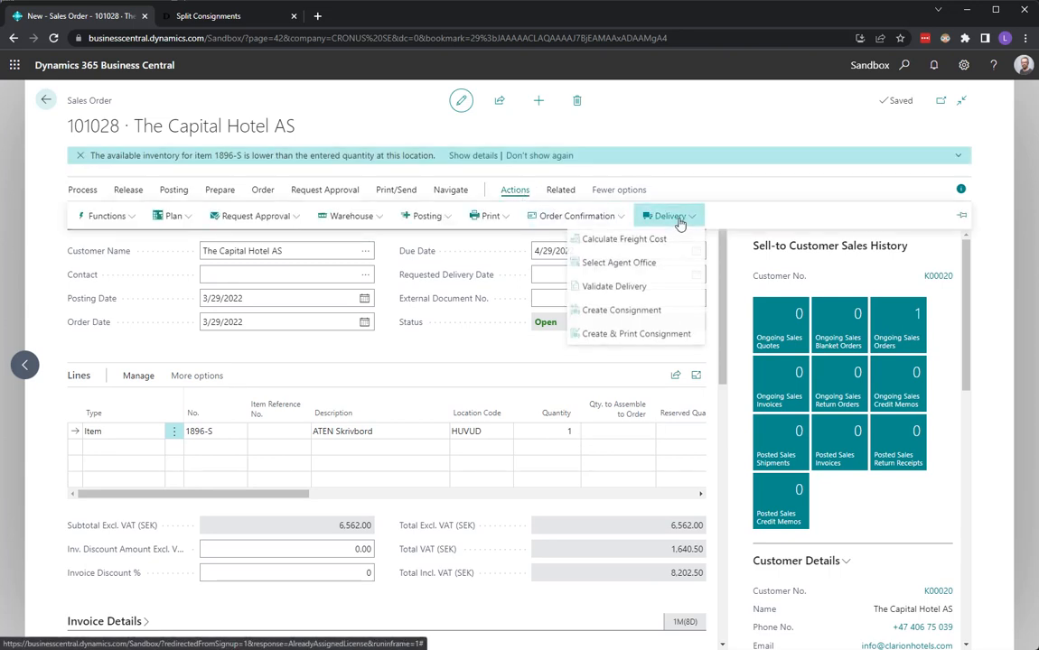
pyautogui.click(622, 311)
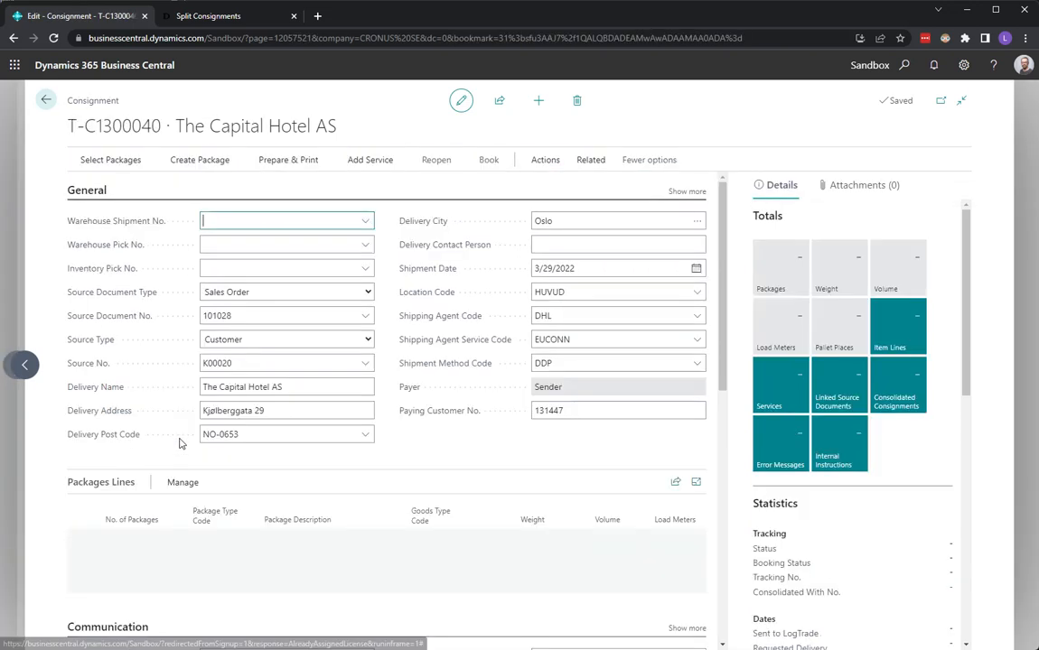
# Add a package line with 1 package of type PALLET to The Capital Hotel AS consignment
pyautogui.click(127, 542)
pyautogui.write('1')
pyautogui.press('Tab')
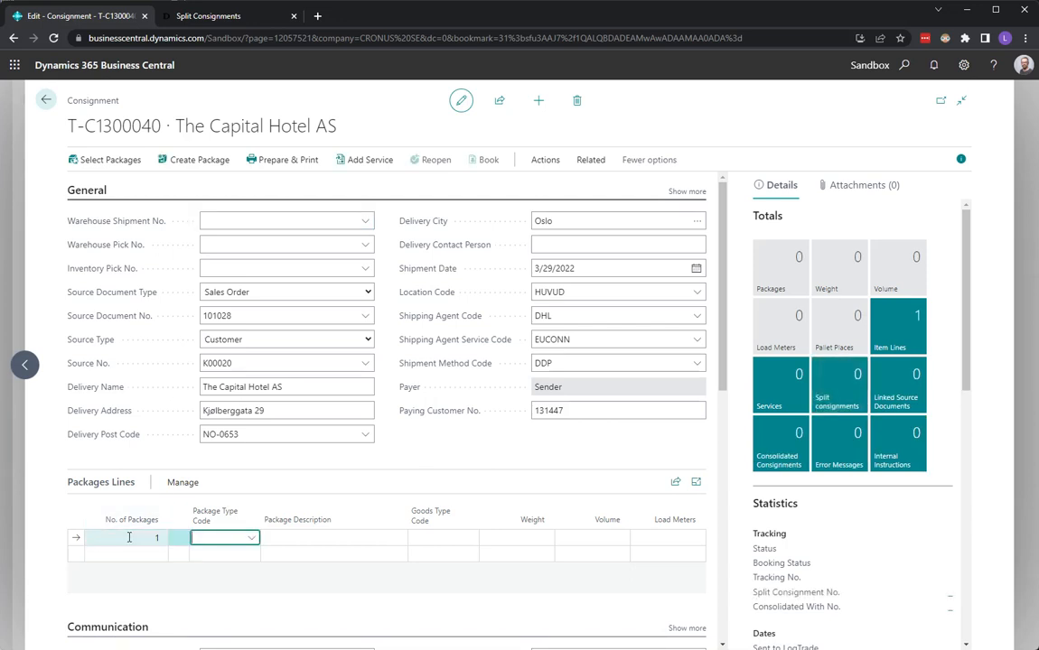
pyautogui.write('pallet')
pyautogui.press('Tab')
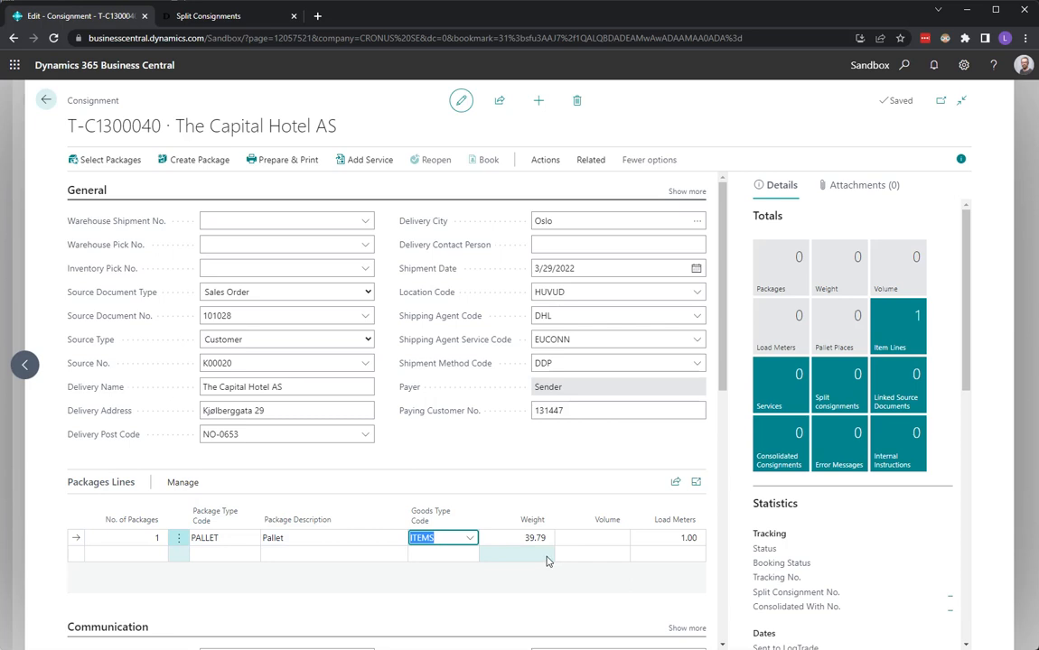
# Check the split section, prepare and print The Capital Hotel AS consignment, and close the label PDF and the order
pyautogui.scroll(-3, 645, 542)
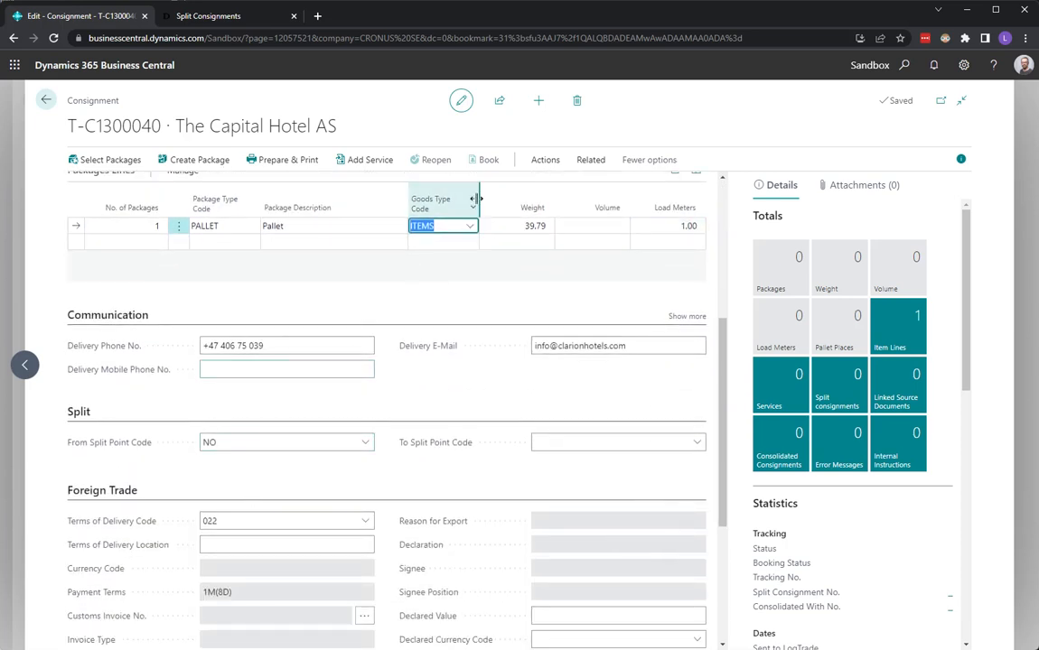
pyautogui.click(279, 163)
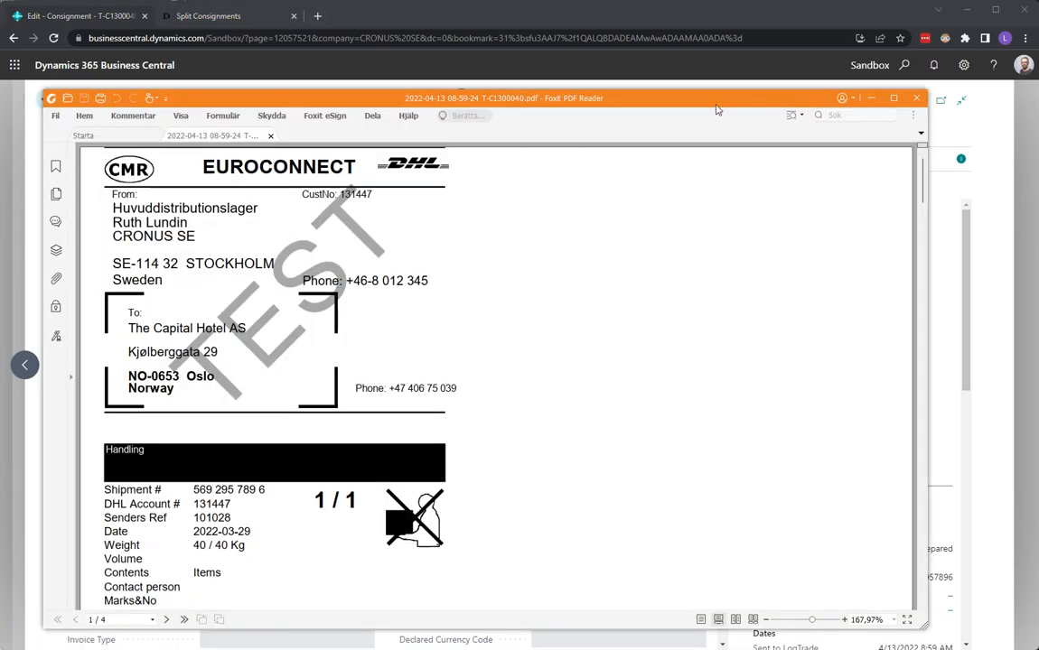
pyautogui.click(917, 99)
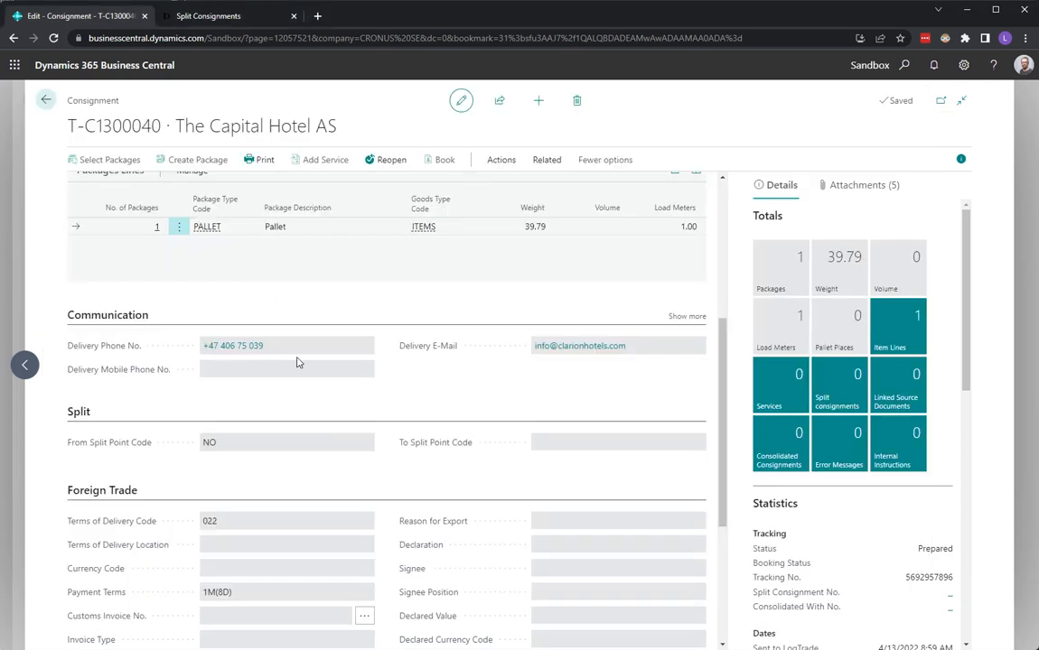
pyautogui.click(50, 105)
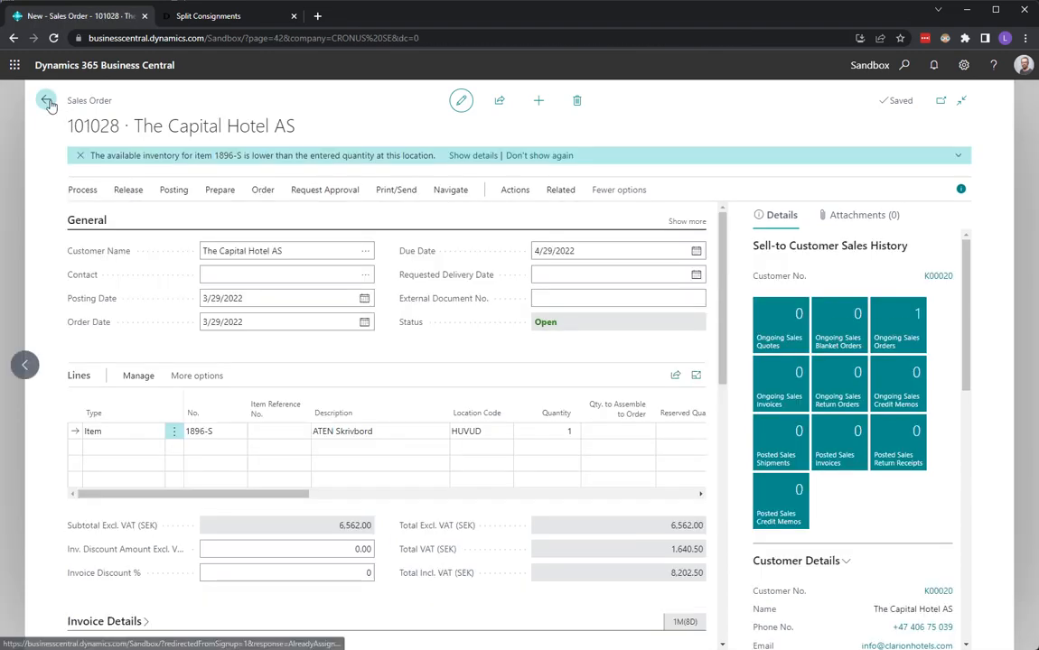
pyautogui.click(49, 102)
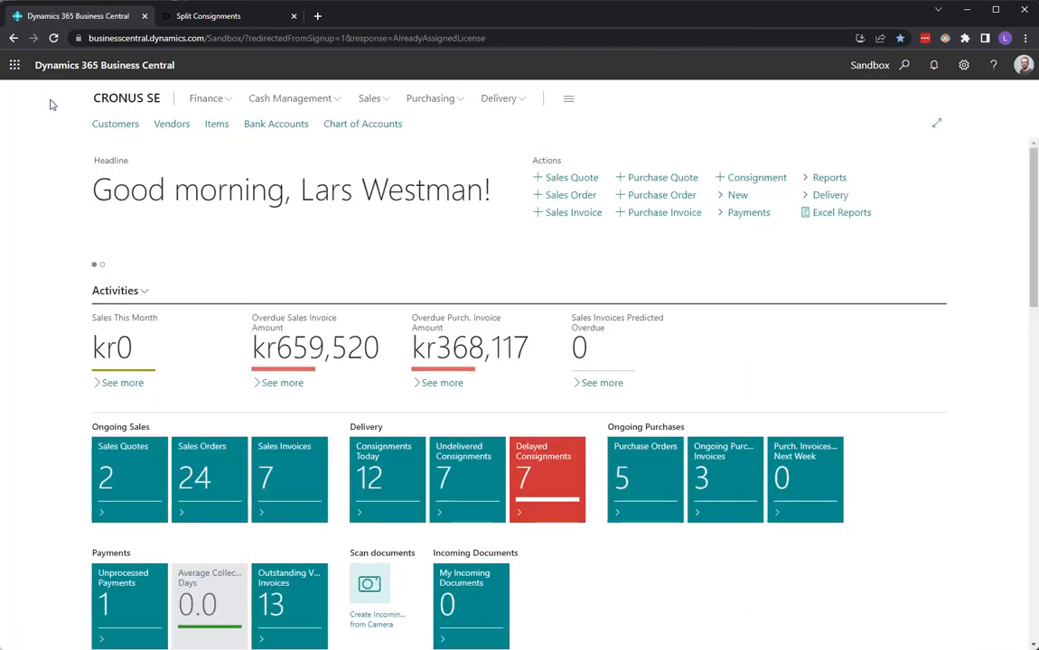
# Create a new standalone consignment with source type Customer and DHL Norway as the source
pyautogui.click(757, 179)
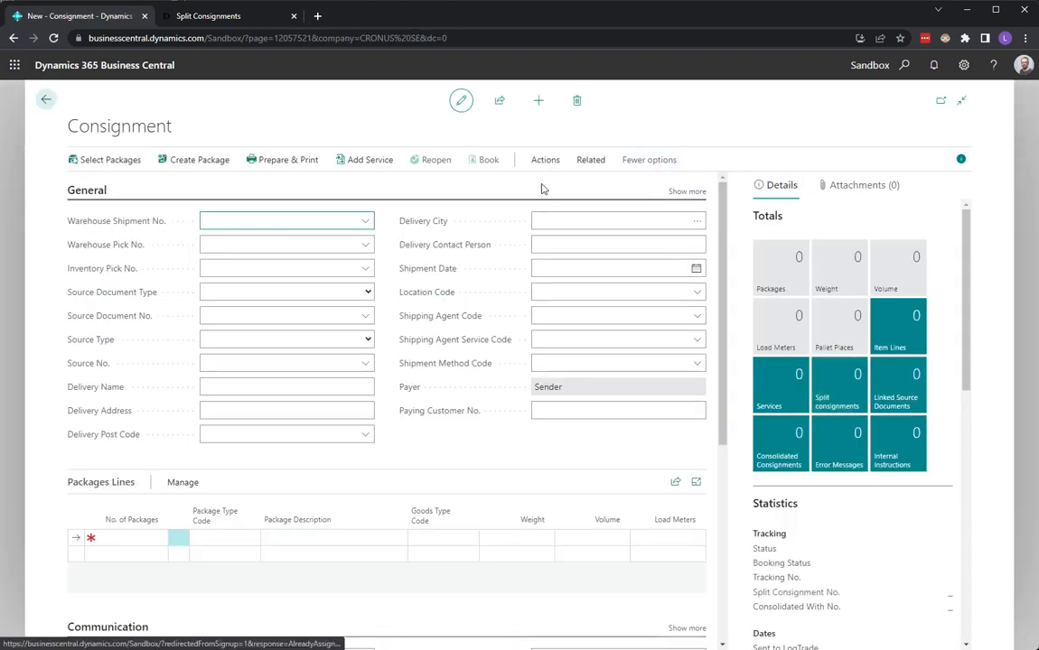
pyautogui.click(368, 341)
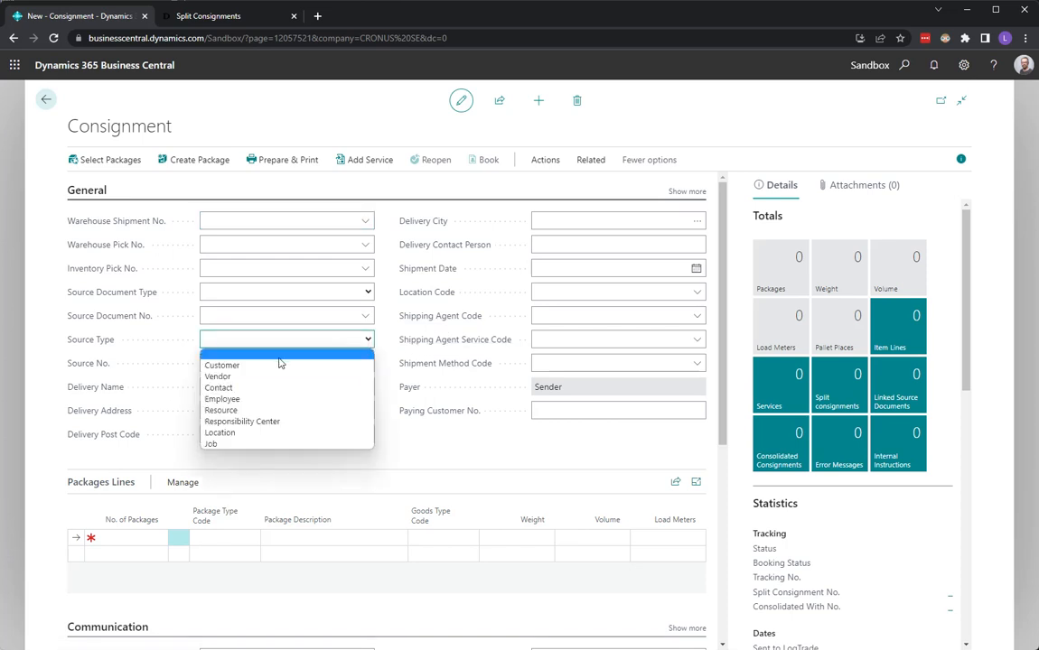
pyautogui.click(251, 364)
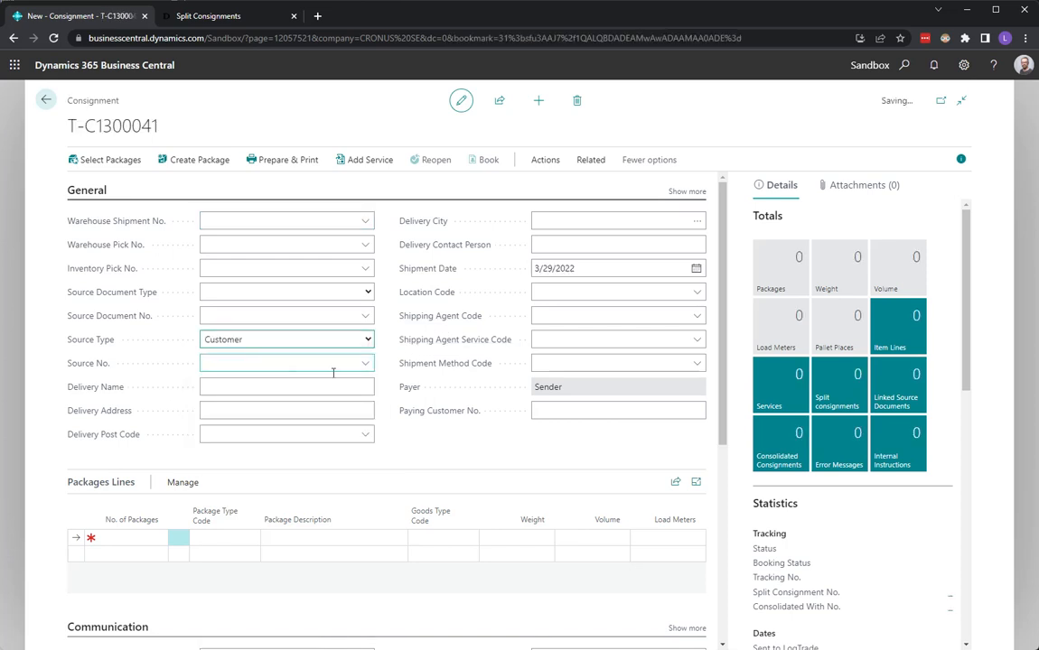
pyautogui.click(365, 364)
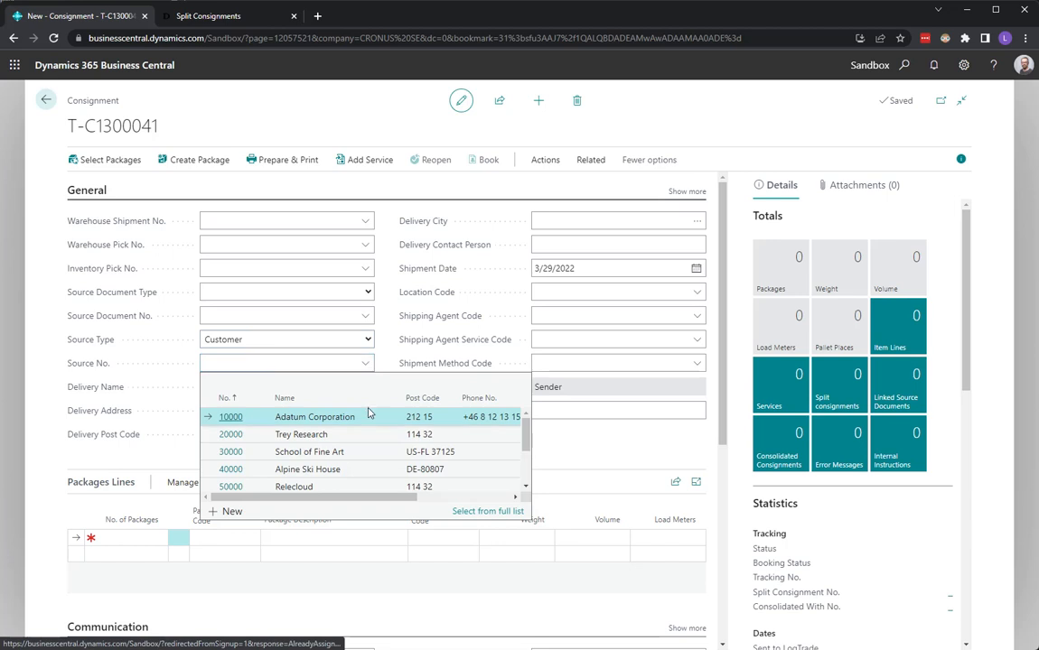
pyautogui.moveTo(527, 446); pyautogui.dragTo(526, 479)
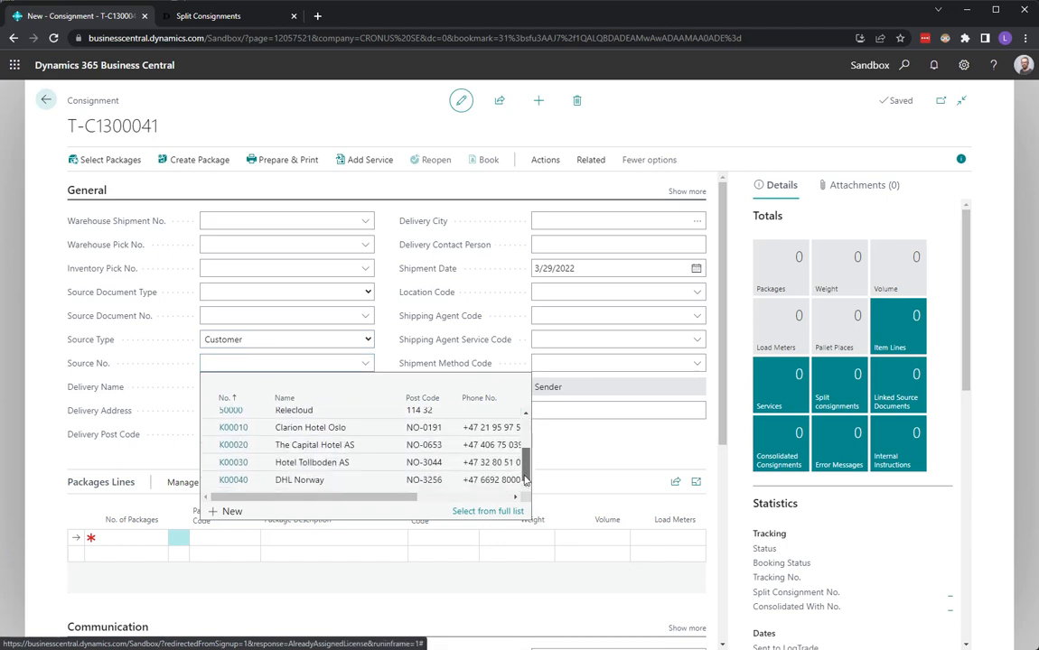
pyautogui.click(291, 486)
pyautogui.click(292, 484)
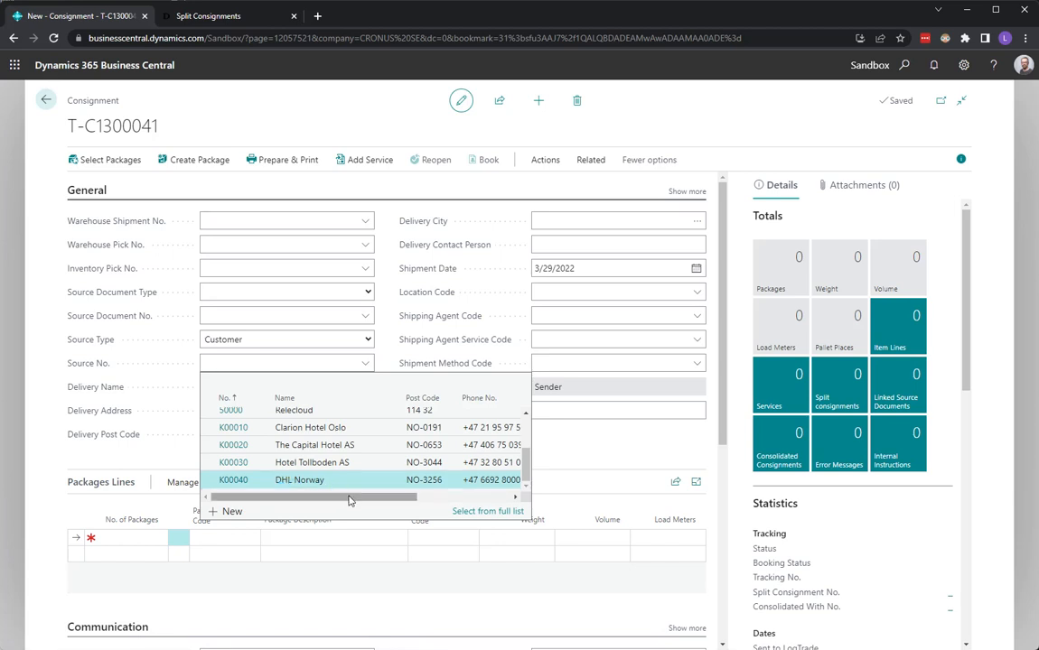
pyautogui.click(327, 486)
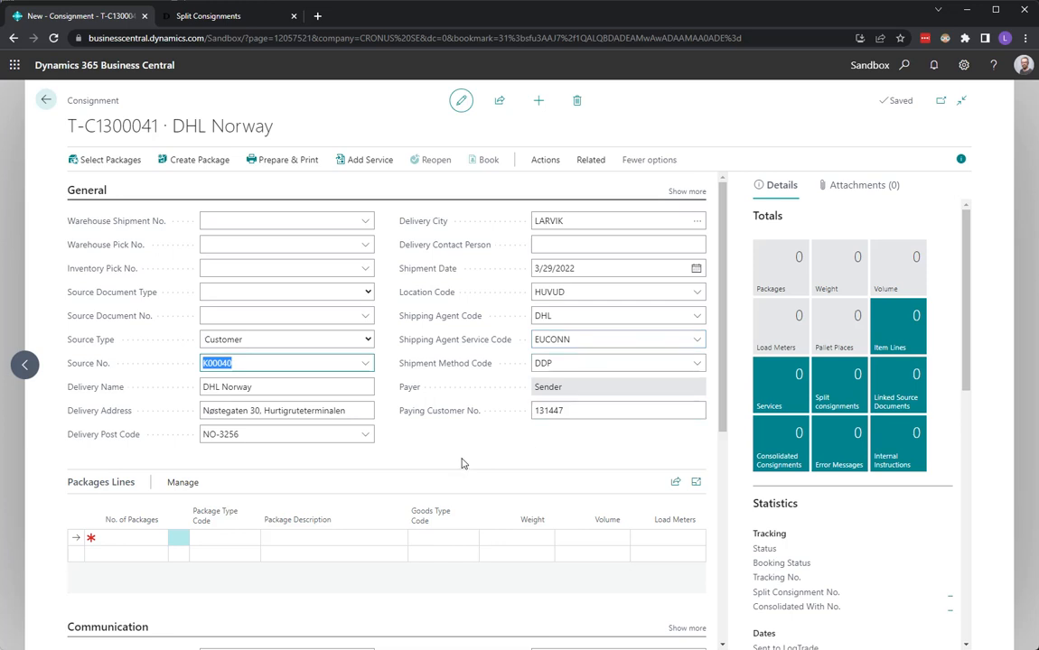
# Check the To Split Point Code on the DHL Norway consignment and connect the Clarion Hotel Oslo and The Capital Hotel AS split consignments to it
pyautogui.click(256, 360)
pyautogui.scroll(-4, 542, 460)
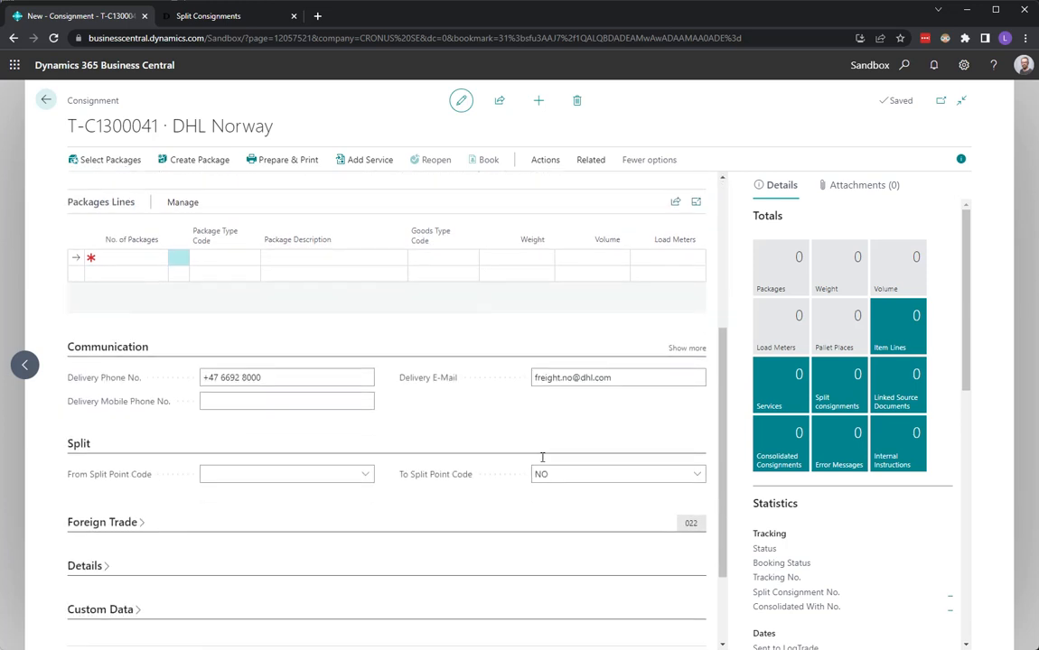
pyautogui.click(558, 443)
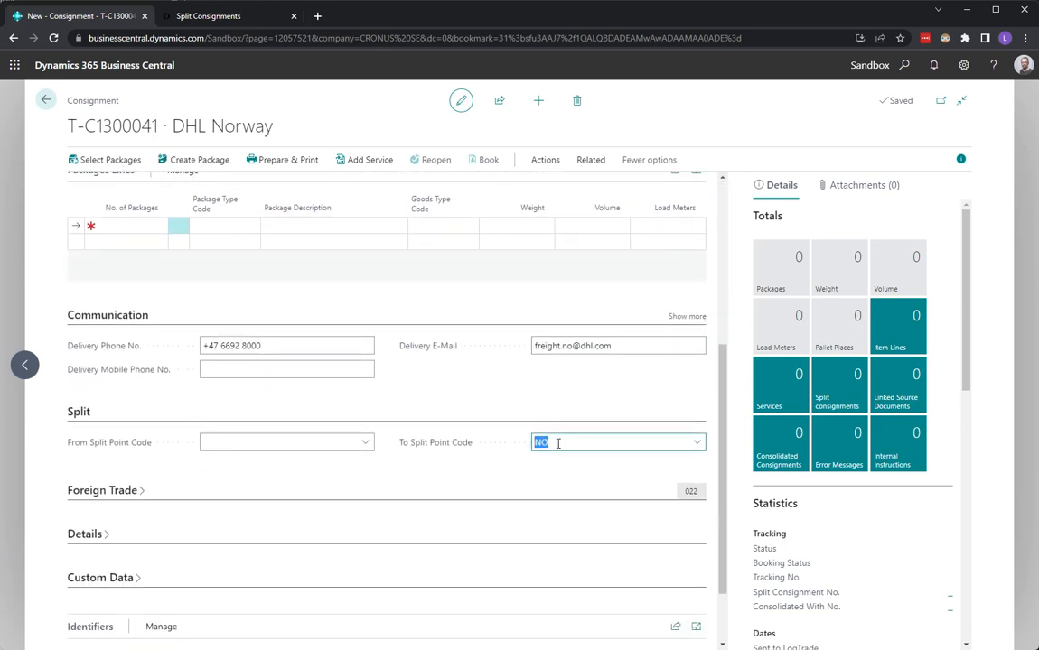
pyautogui.scroll(4, 421, 522)
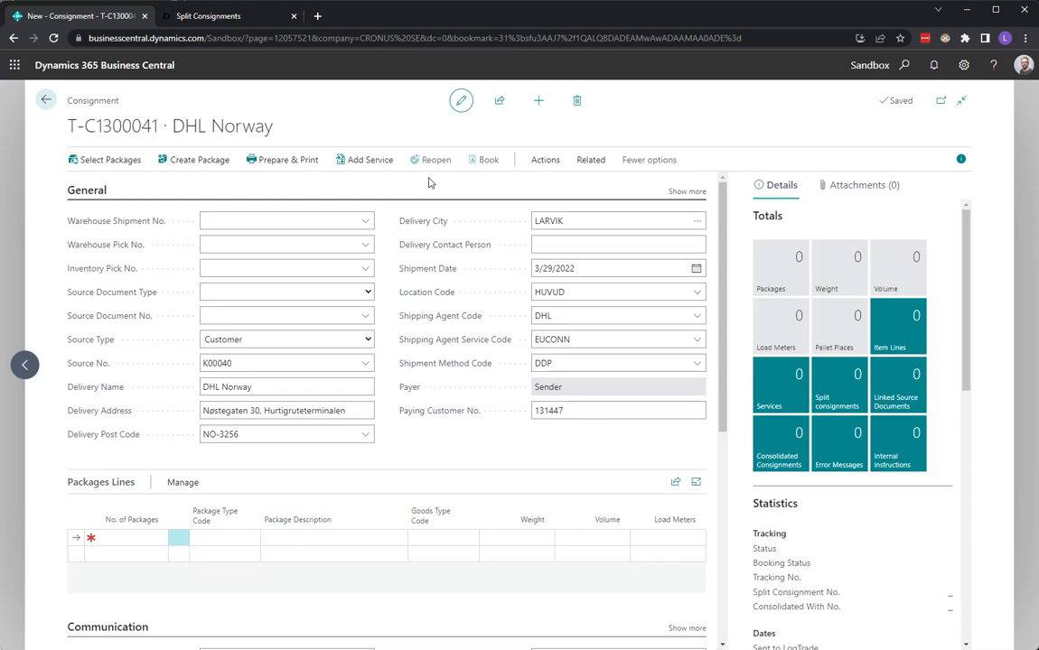
pyautogui.click(558, 160)
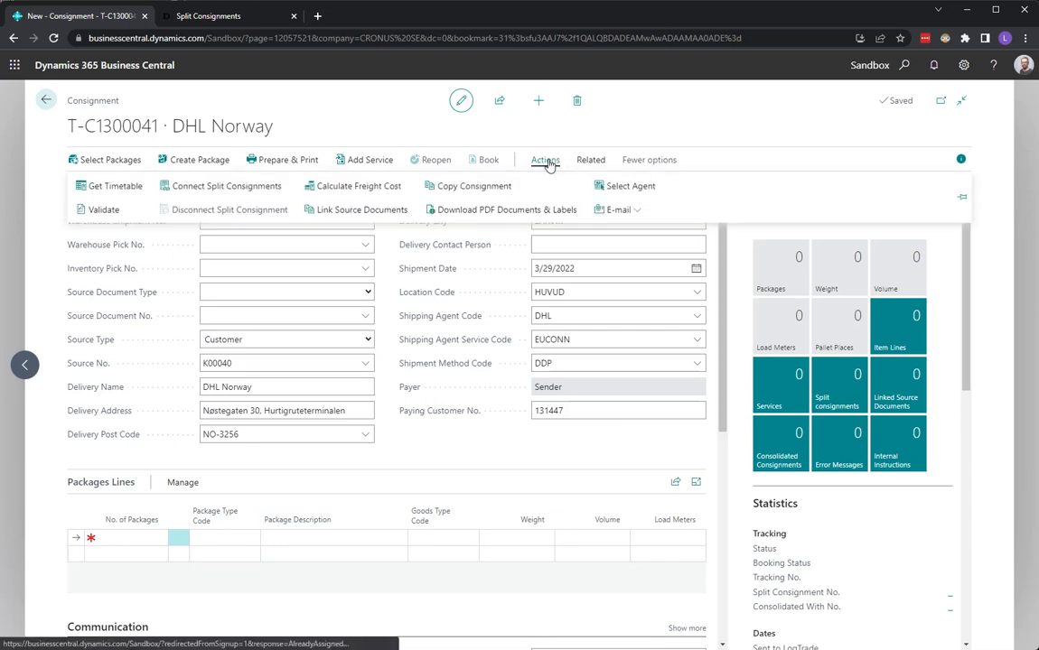
pyautogui.click(238, 186)
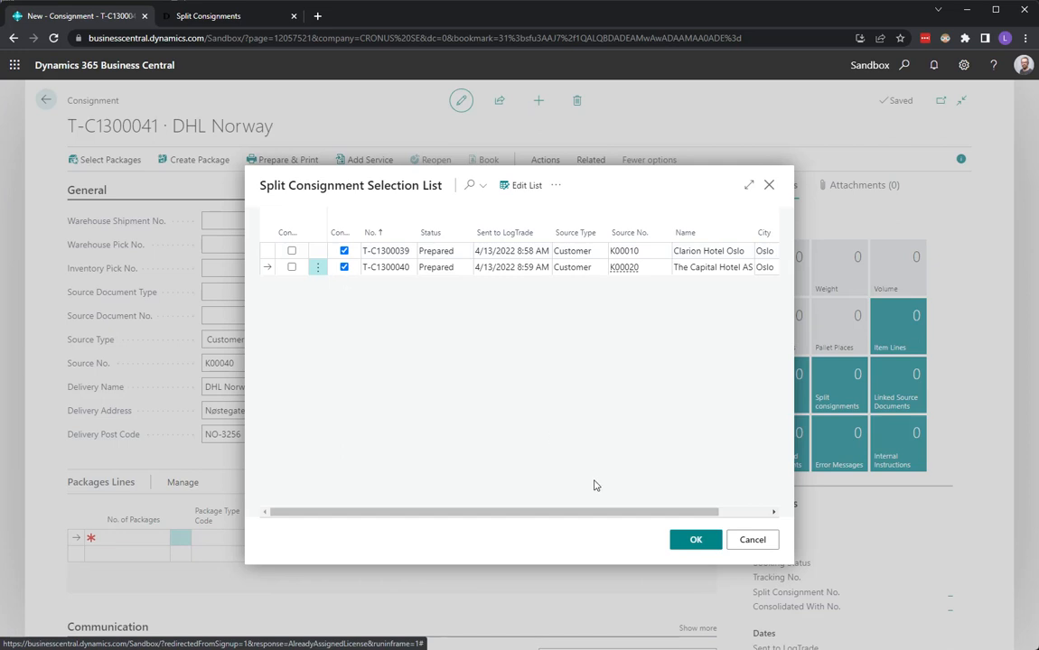
pyautogui.click(695, 540)
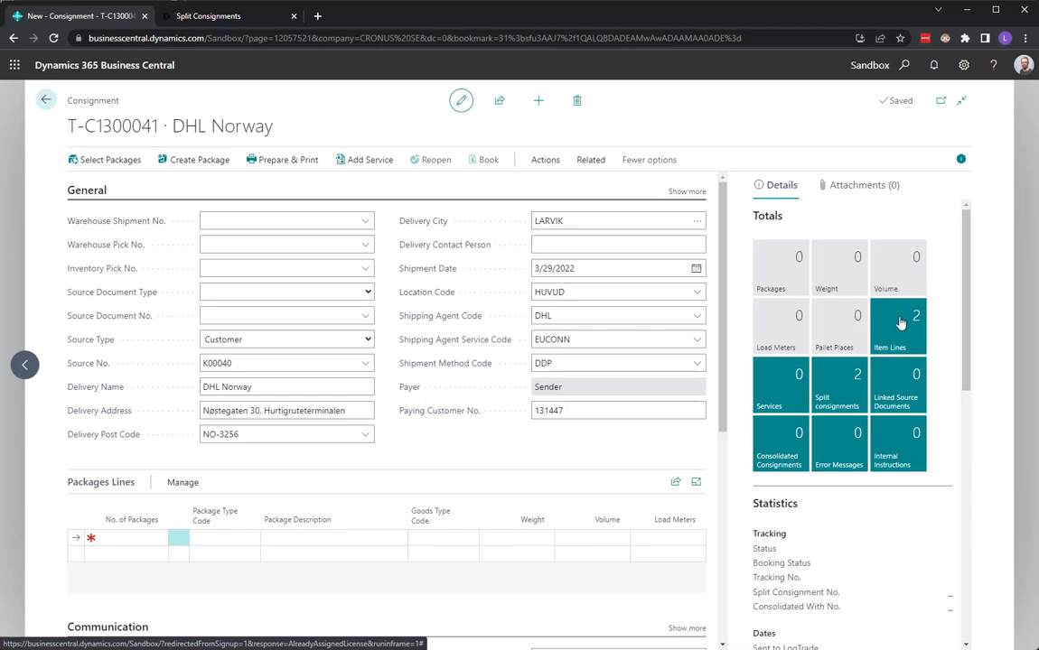
# Add a package line of type PALLET to the DHL Norway consignment and set its number of packages to 2
pyautogui.click(145, 537)
pyautogui.write('1')
pyautogui.press('Tab')
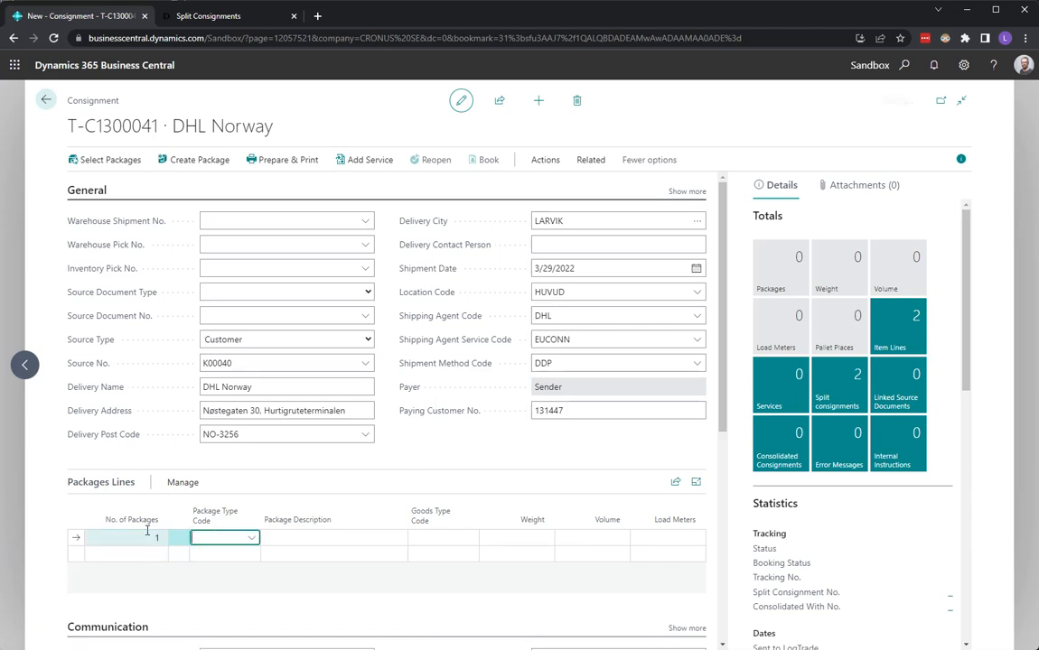
pyautogui.write('pallet')
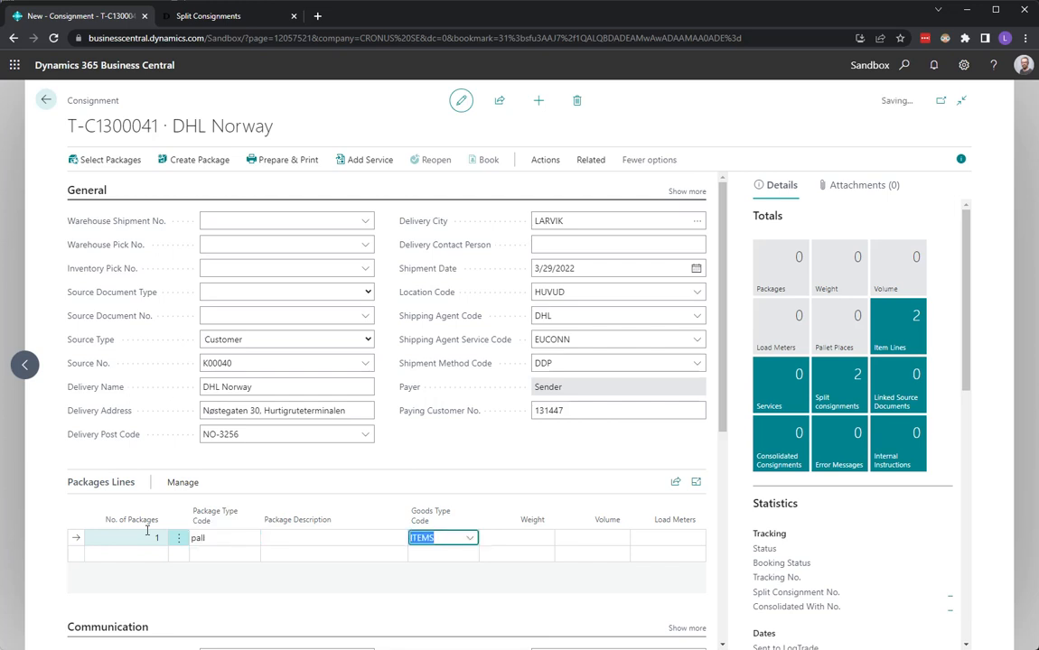
pyautogui.press('Tab')
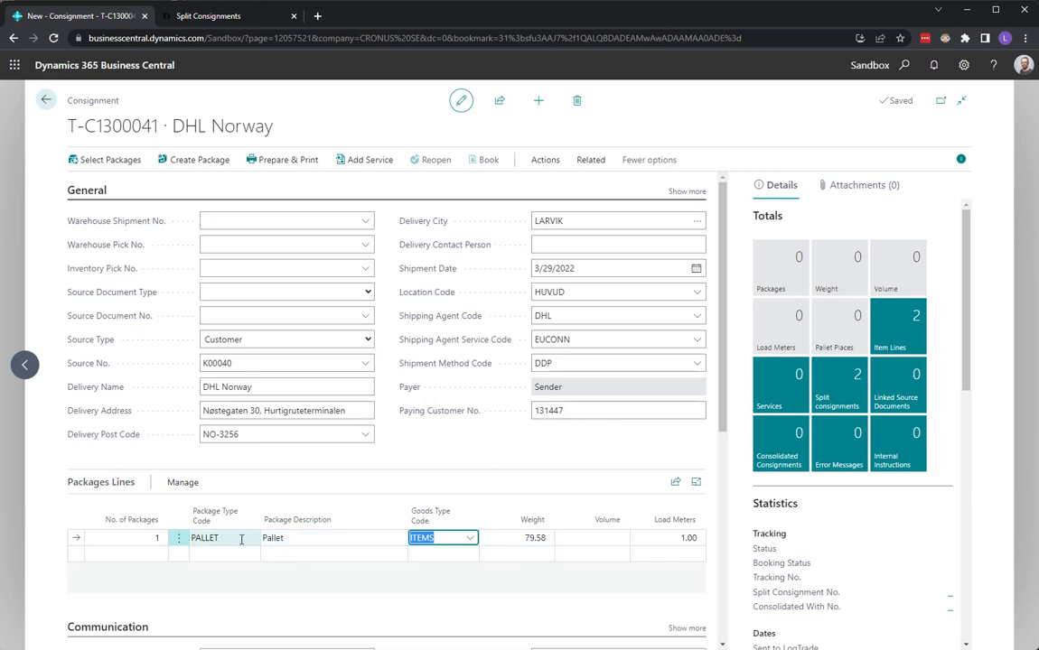
pyautogui.click(152, 538)
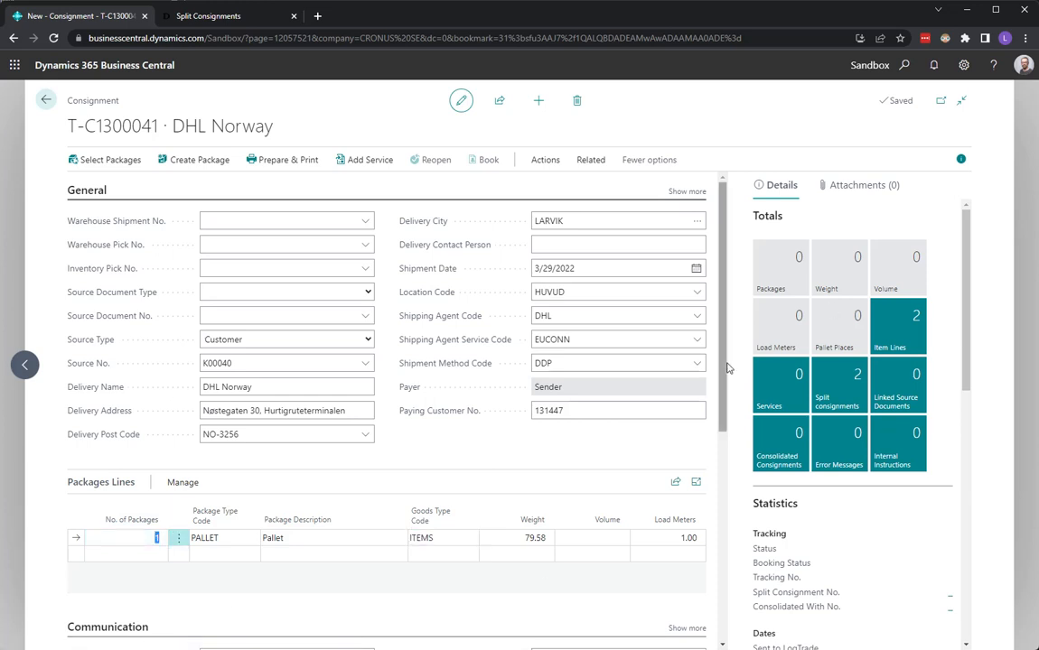
pyautogui.press('Tab')
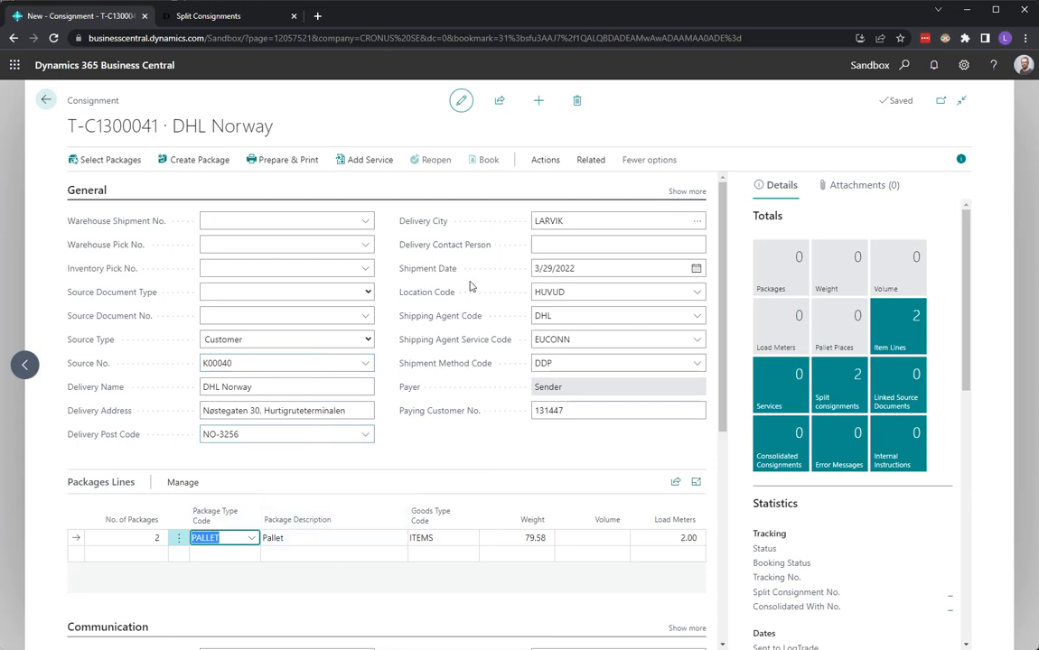
# Prepare and print the DHL Norway consignment and review the labels, consignment note and proforma invoice in the generated PDF
pyautogui.click(296, 165)
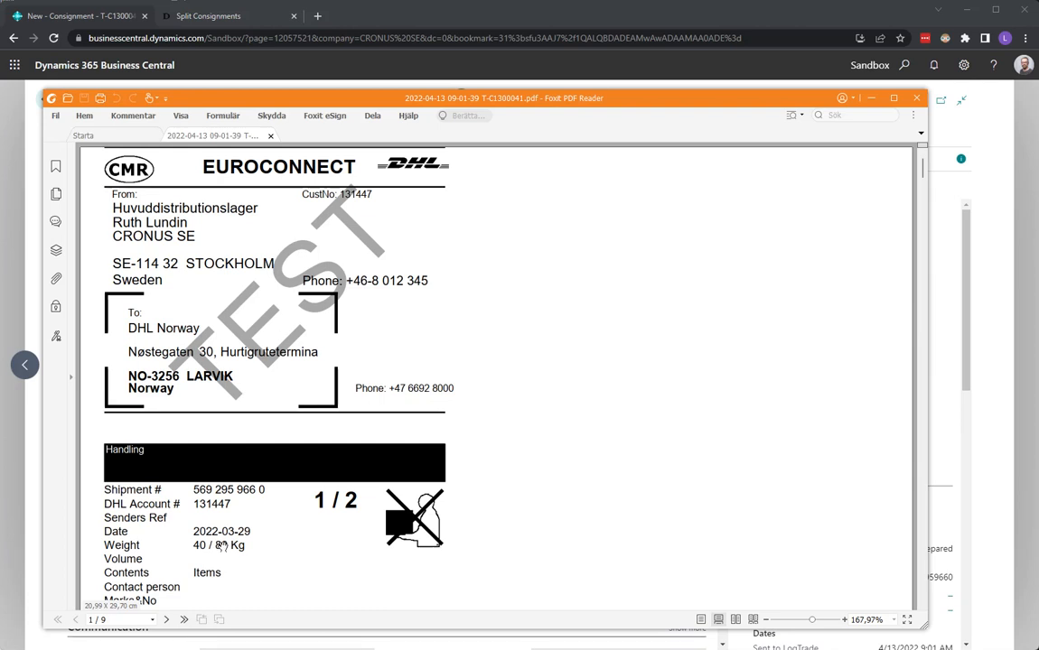
pyautogui.click(167, 620)
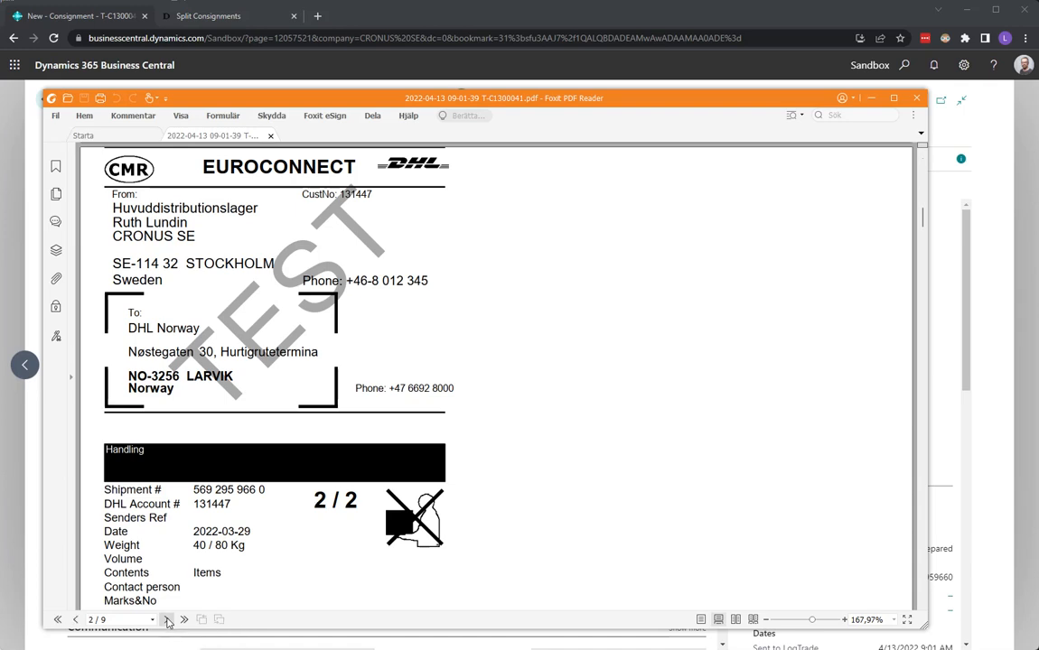
pyautogui.click(167, 621)
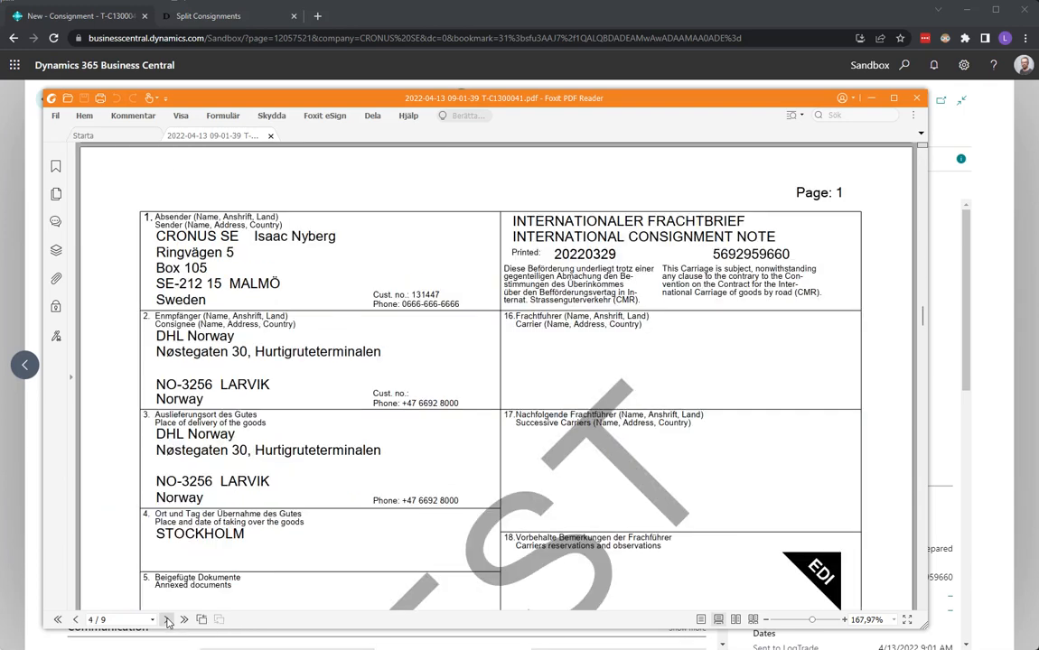
pyautogui.click(167, 621)
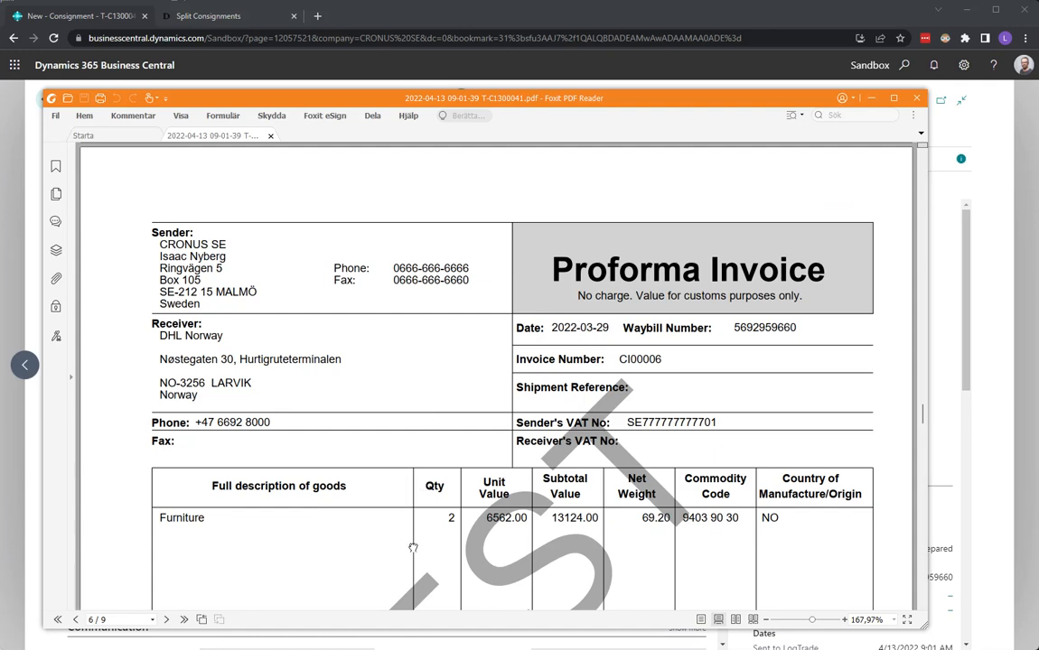
pyautogui.scroll(-3, 411, 424)
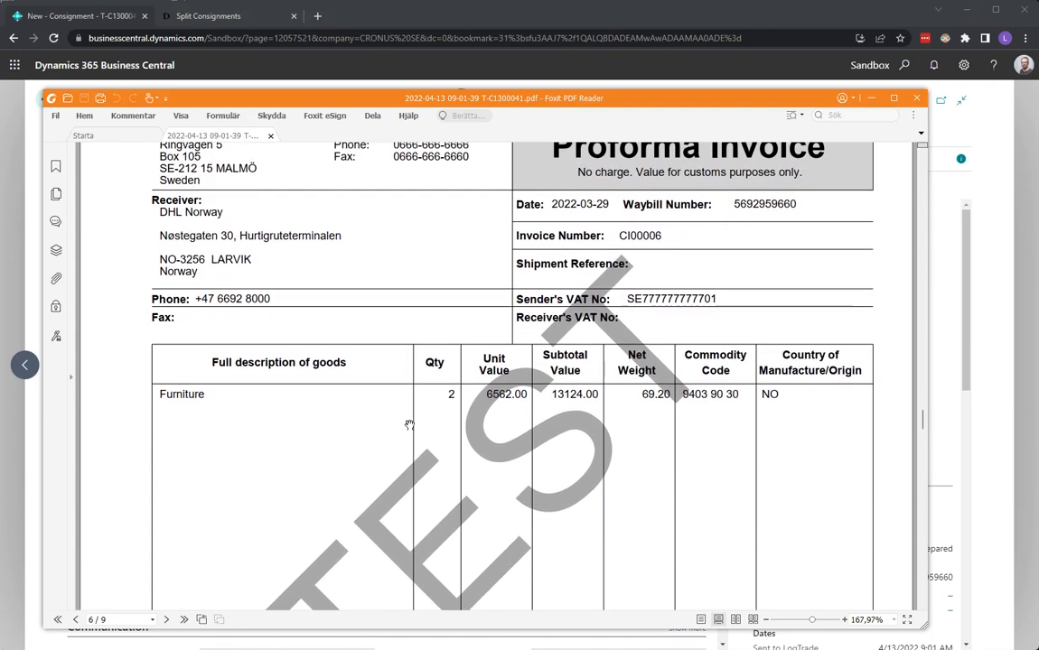